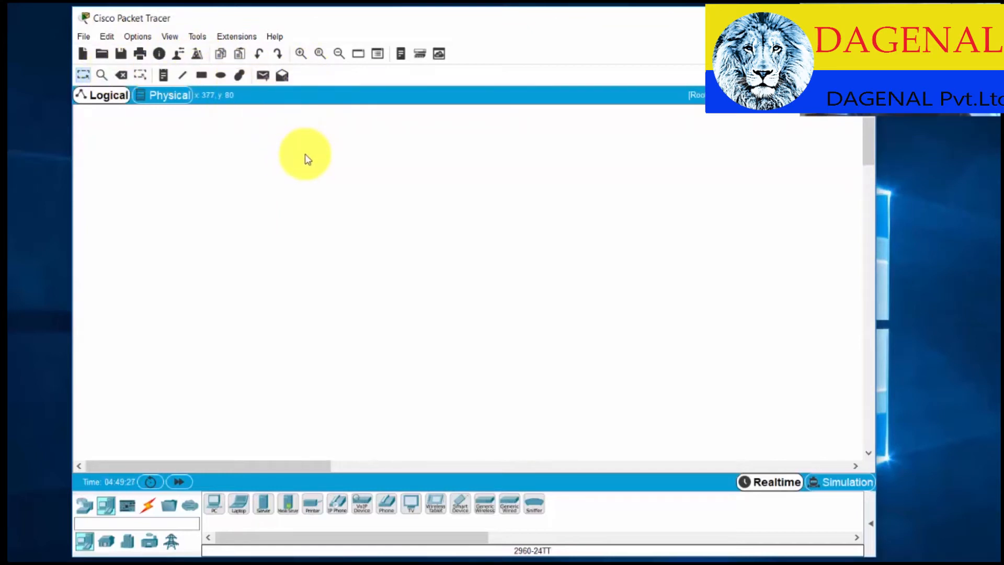
Step: View the physical workspace, and return to the logical workspace
click(97, 100)
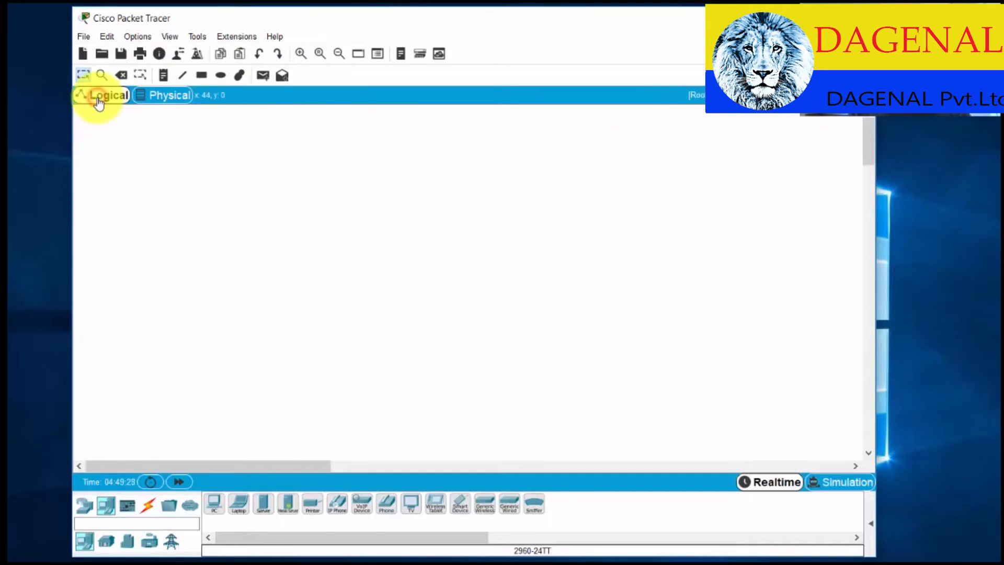
click(163, 103)
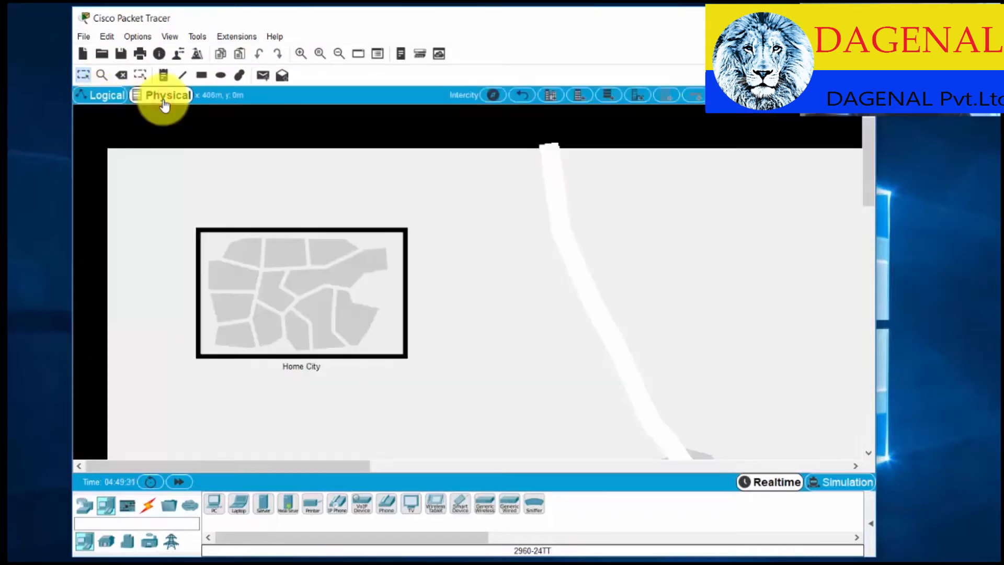
click(100, 100)
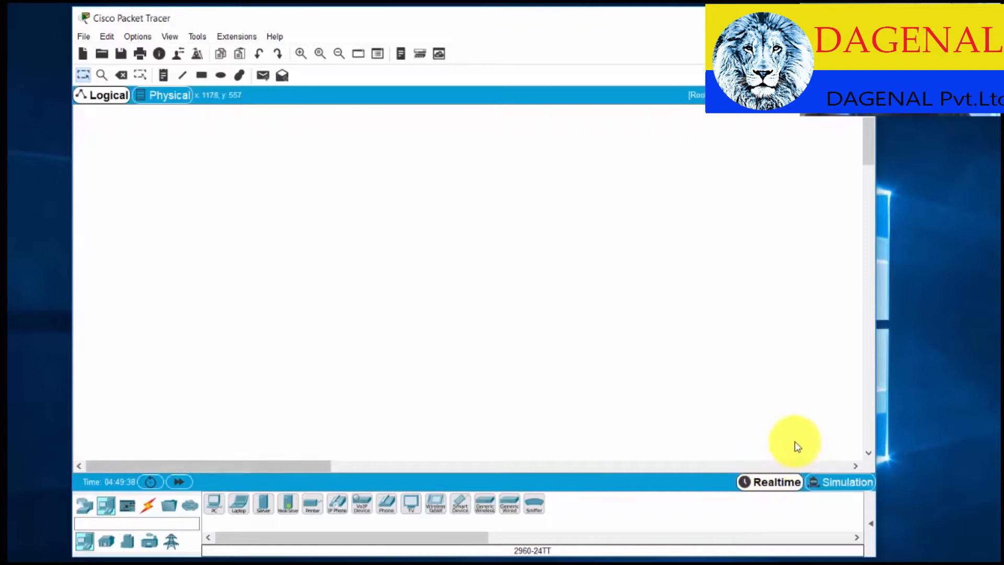
Step: Examine simulation mode and the PDU scenario pane, and return to realtime mode with the pane collapsed
click(832, 484)
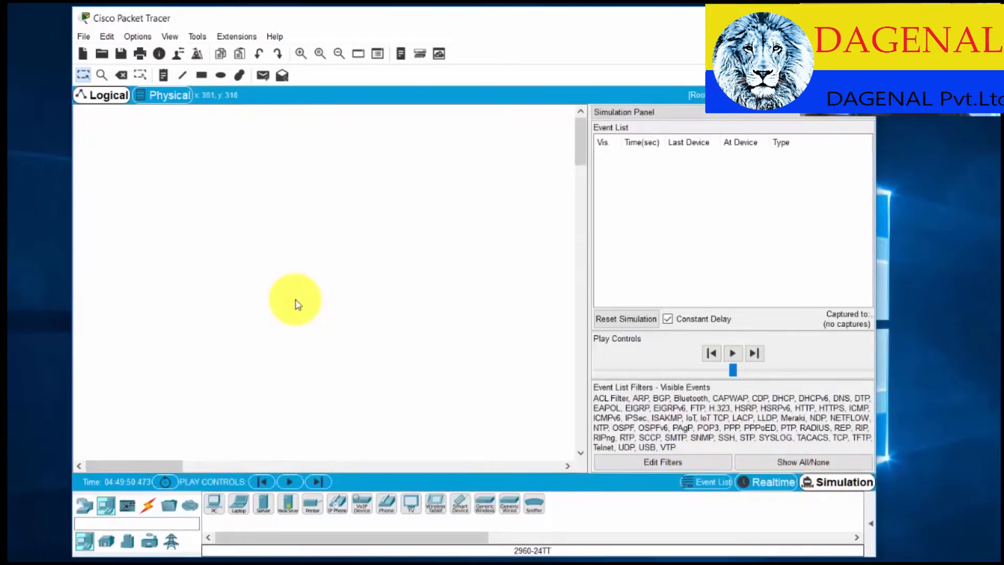
click(764, 484)
click(840, 484)
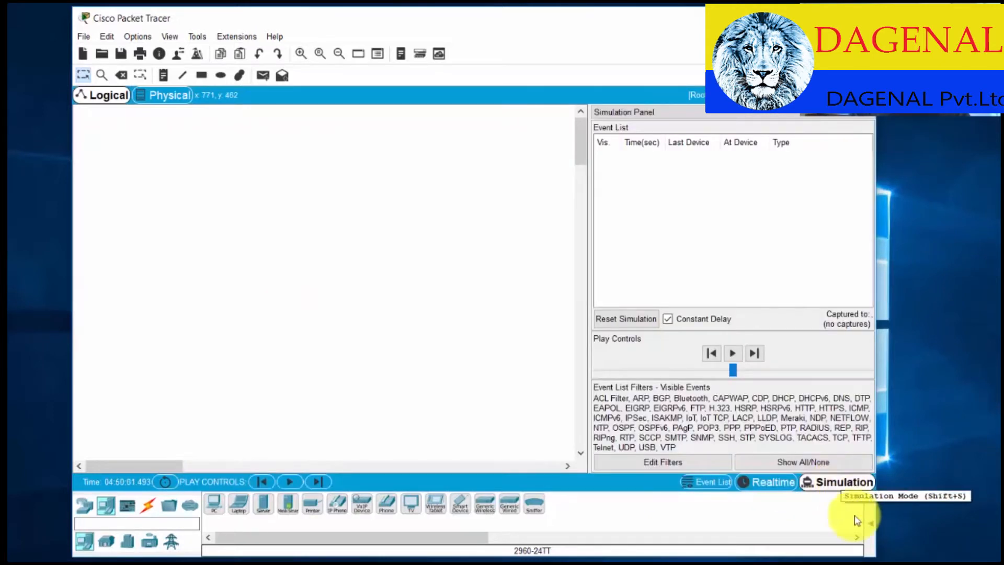
click(872, 523)
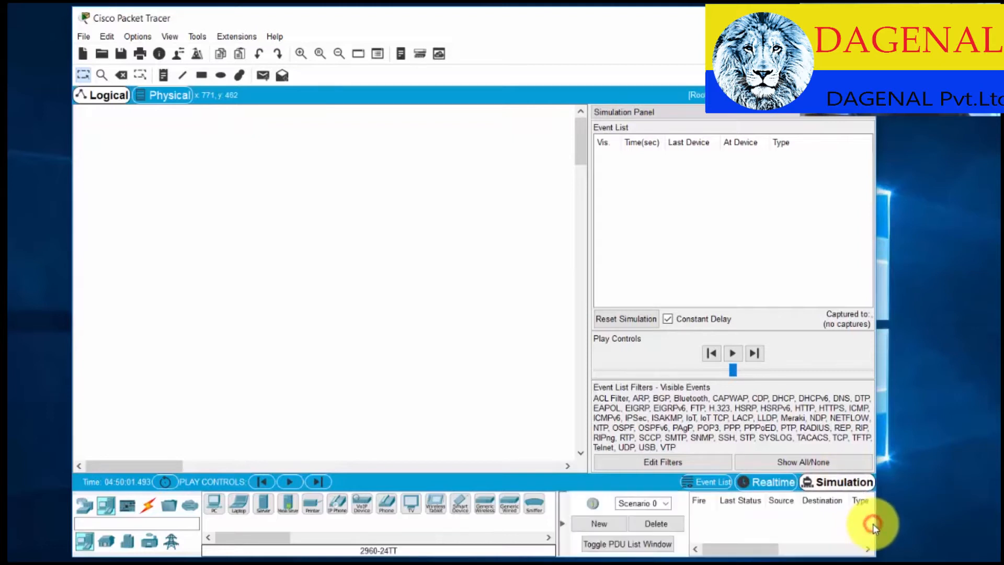
click(769, 483)
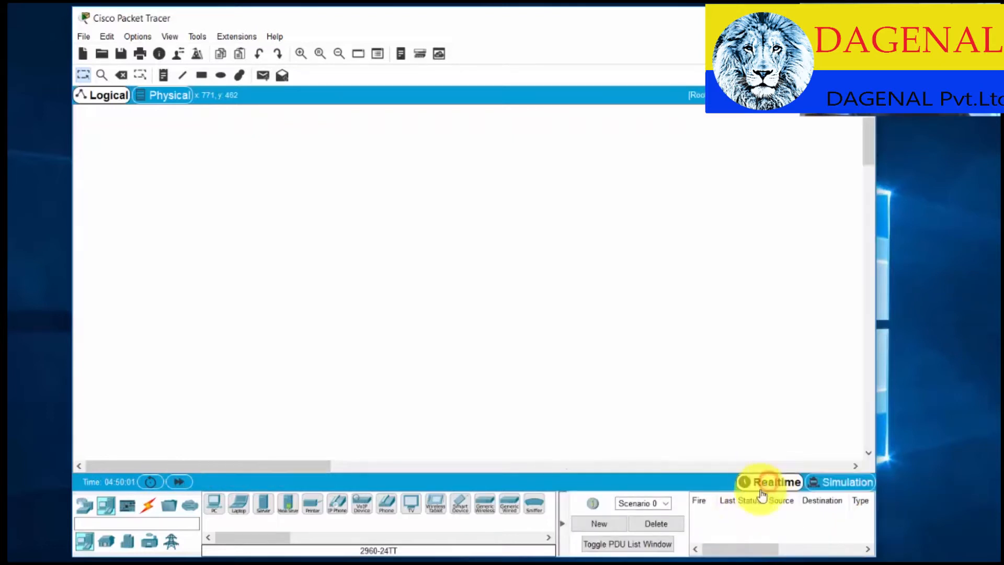
click(563, 526)
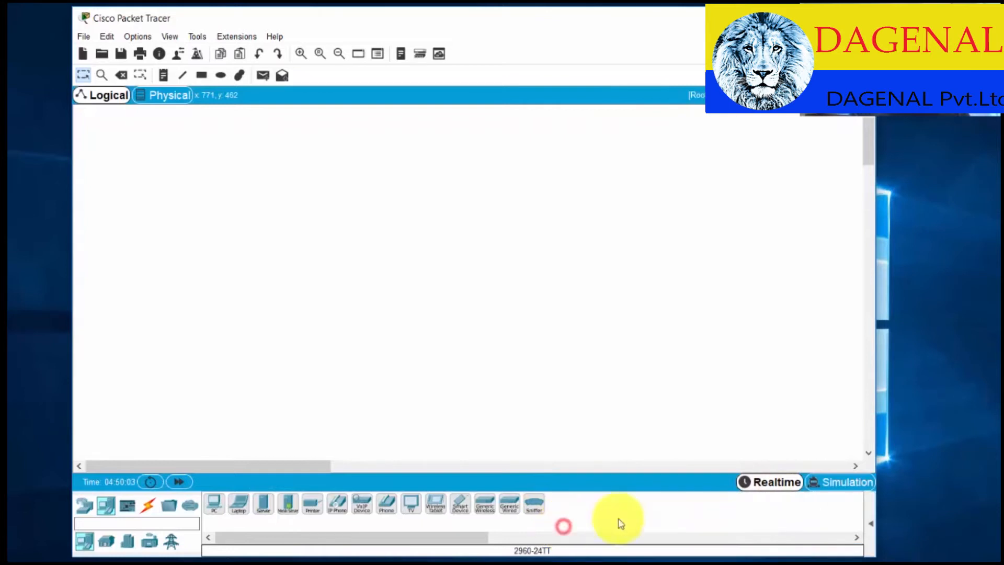
click(873, 524)
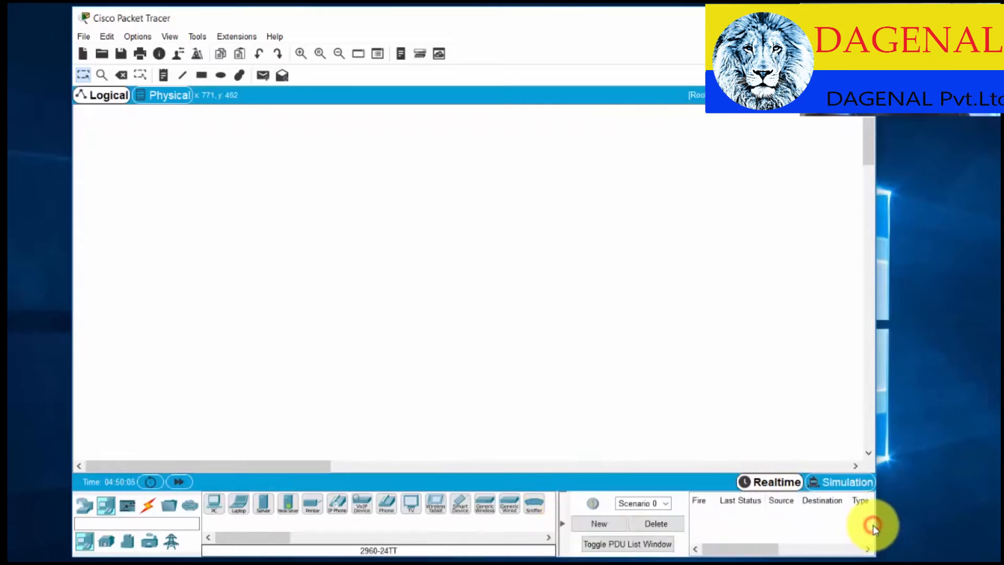
click(562, 524)
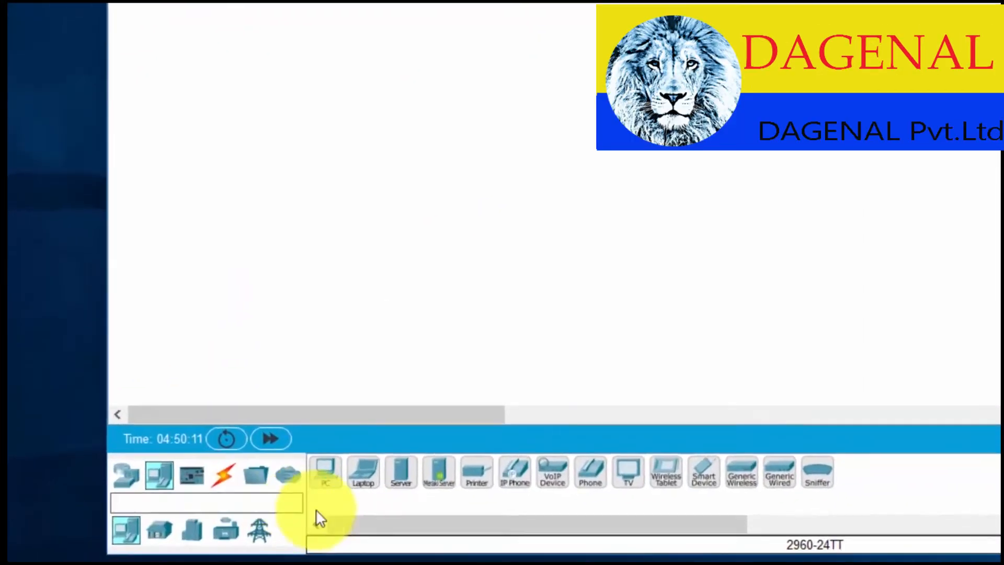
Step: Look through the device library's network devices and their subcategories, the end devices, the components and the connection types
click(142, 463)
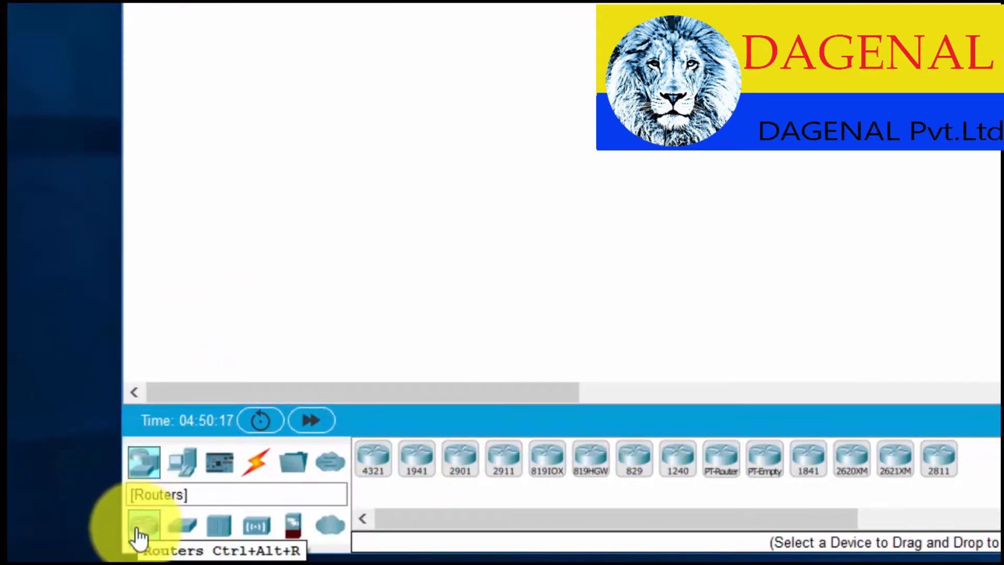
click(184, 534)
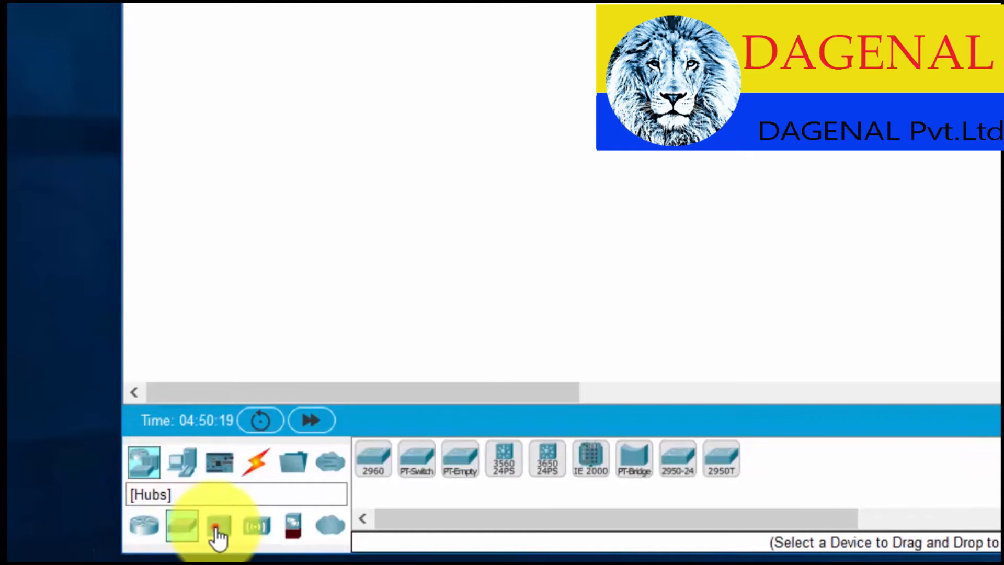
click(218, 535)
click(256, 532)
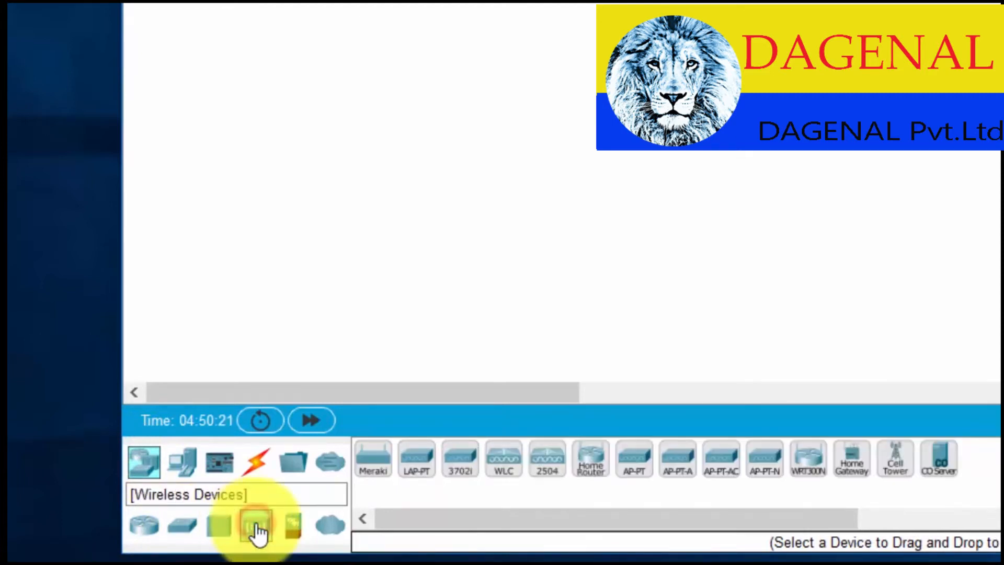
click(293, 533)
click(331, 532)
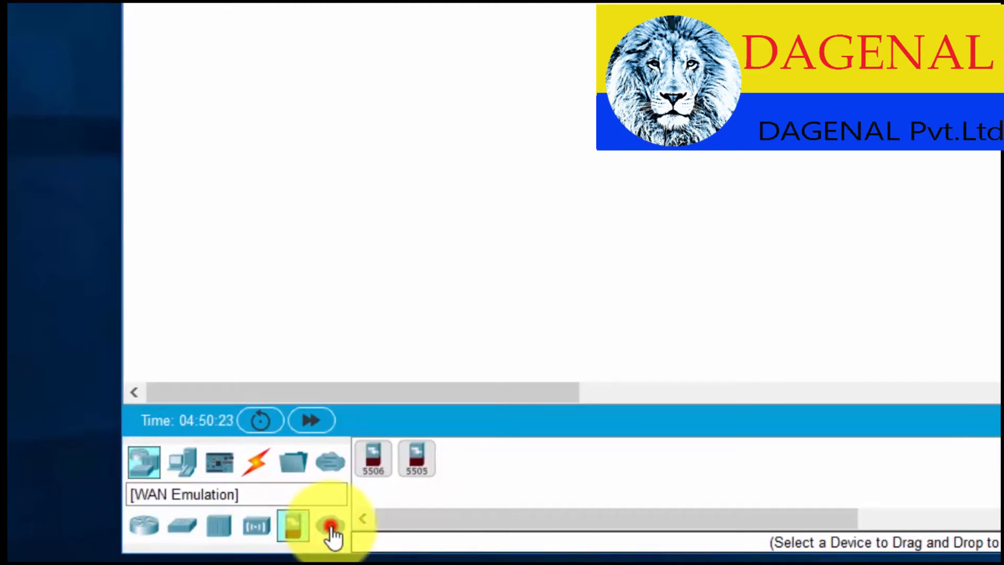
click(181, 462)
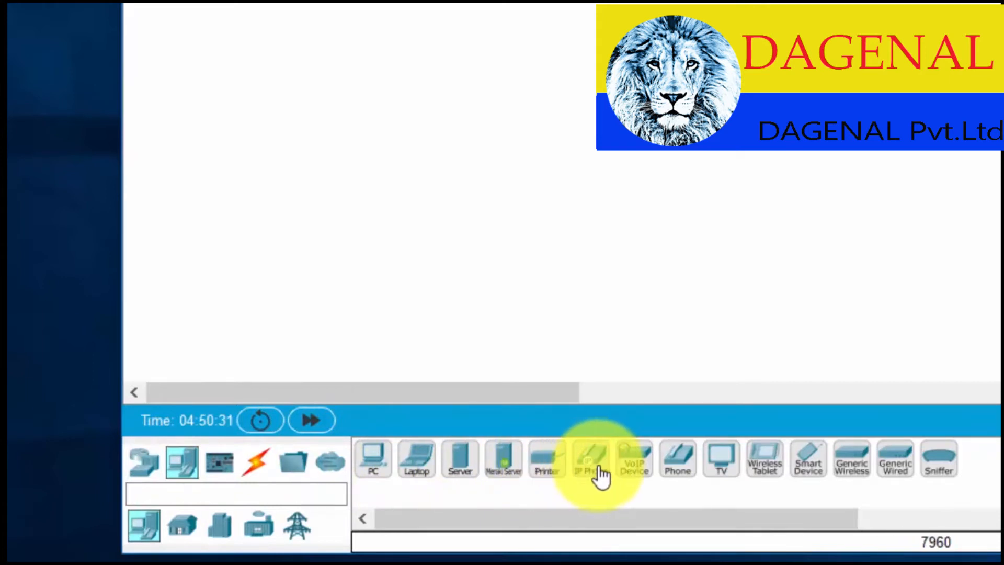
click(222, 468)
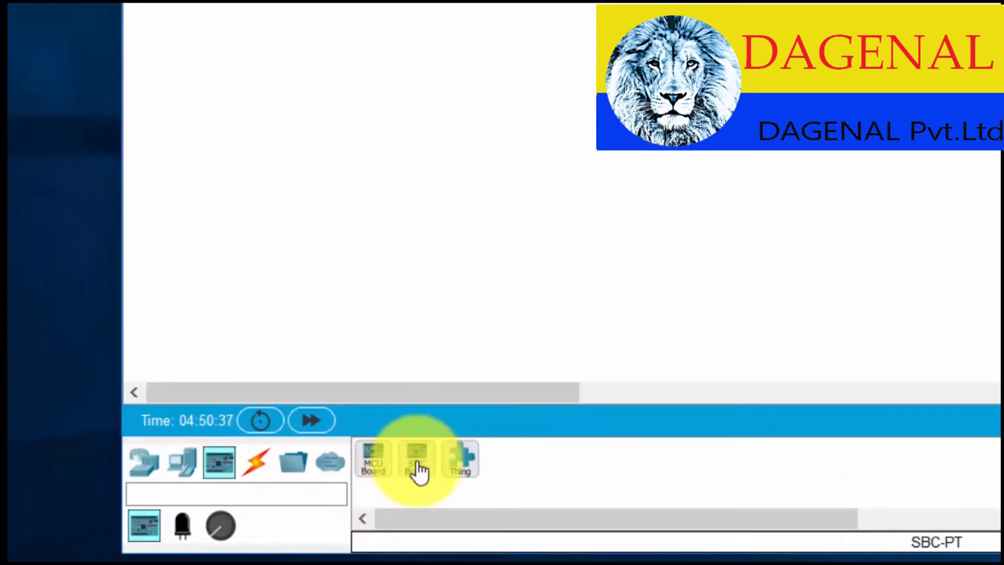
click(252, 473)
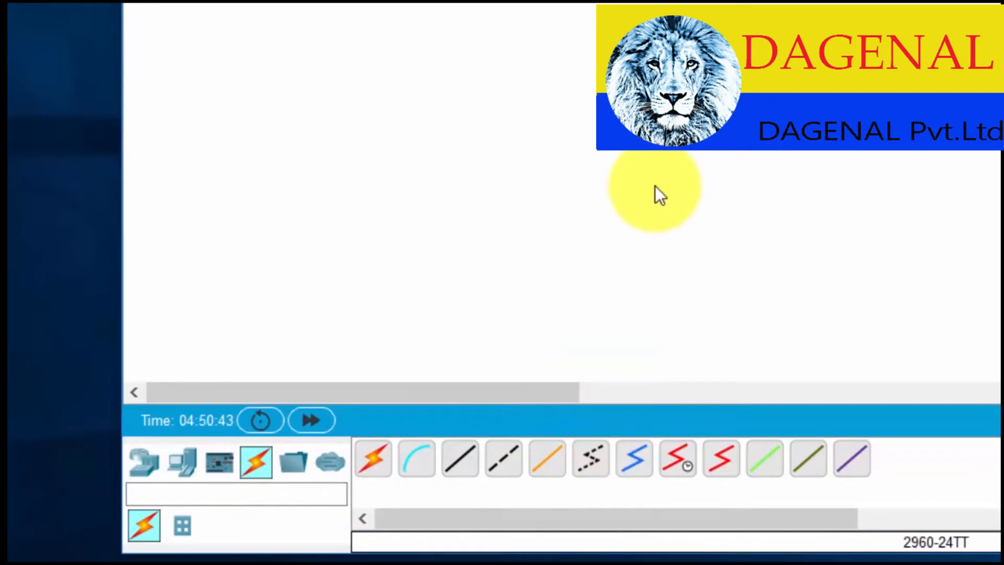
Step: Place two PC end devices in the logical workspace, side by side with a wide gap between them
click(178, 470)
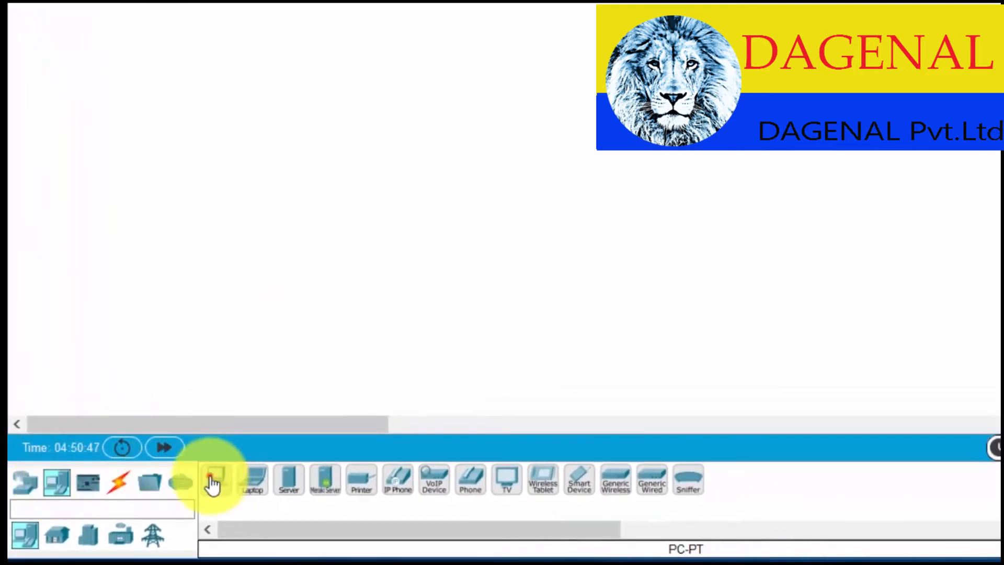
click(213, 480)
click(287, 108)
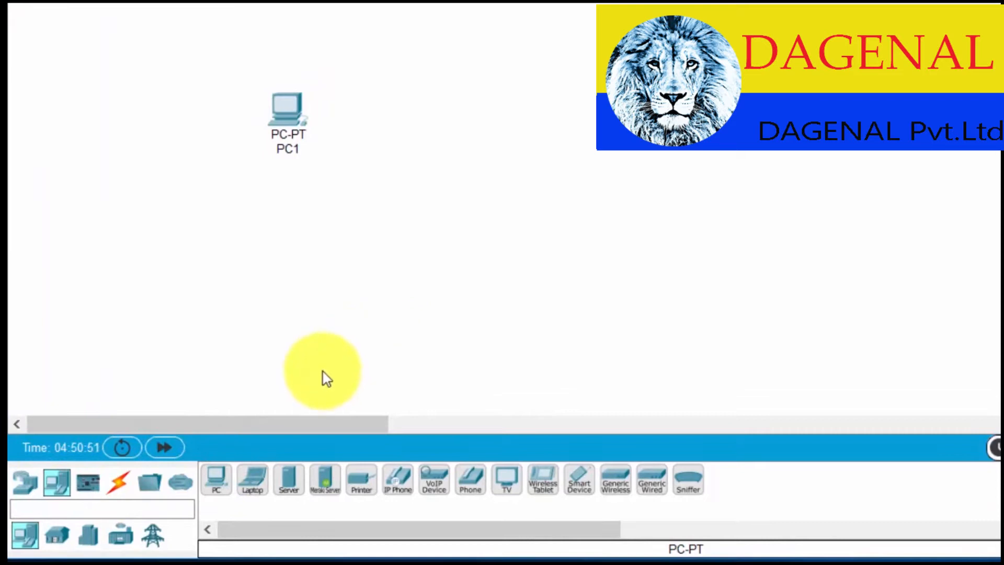
click(213, 484)
click(728, 111)
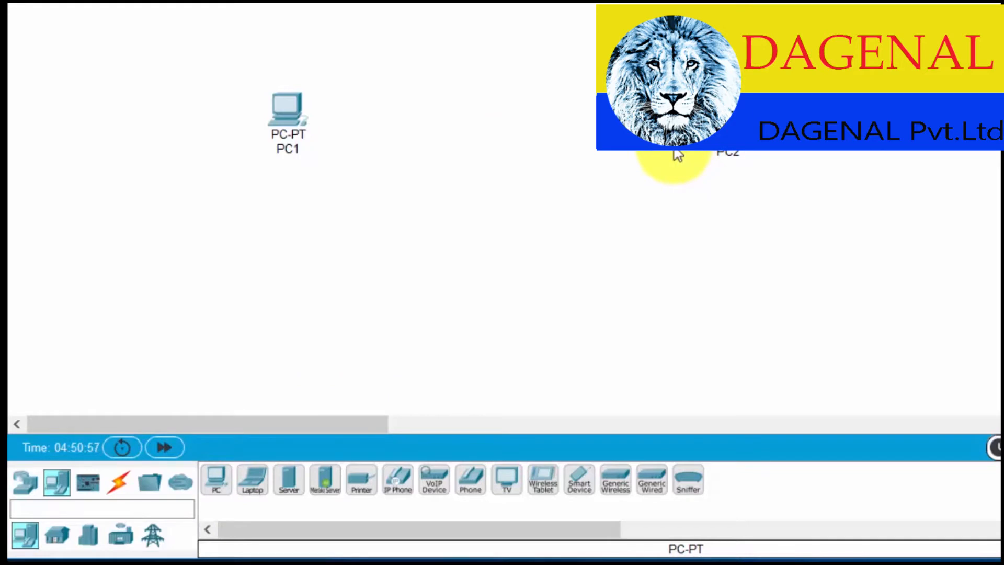
Step: Add a 2960 switch midway between the two PCs
click(119, 489)
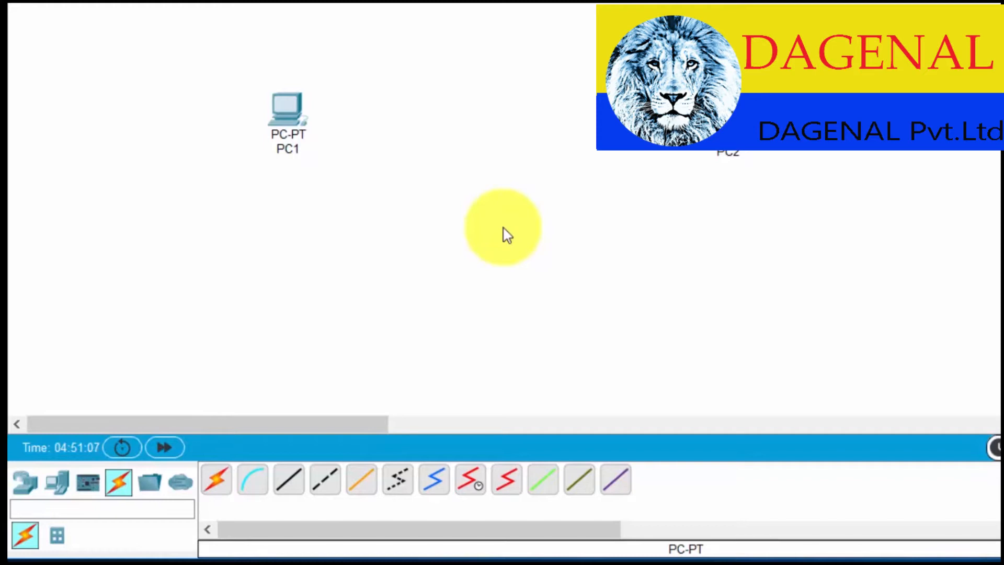
click(26, 487)
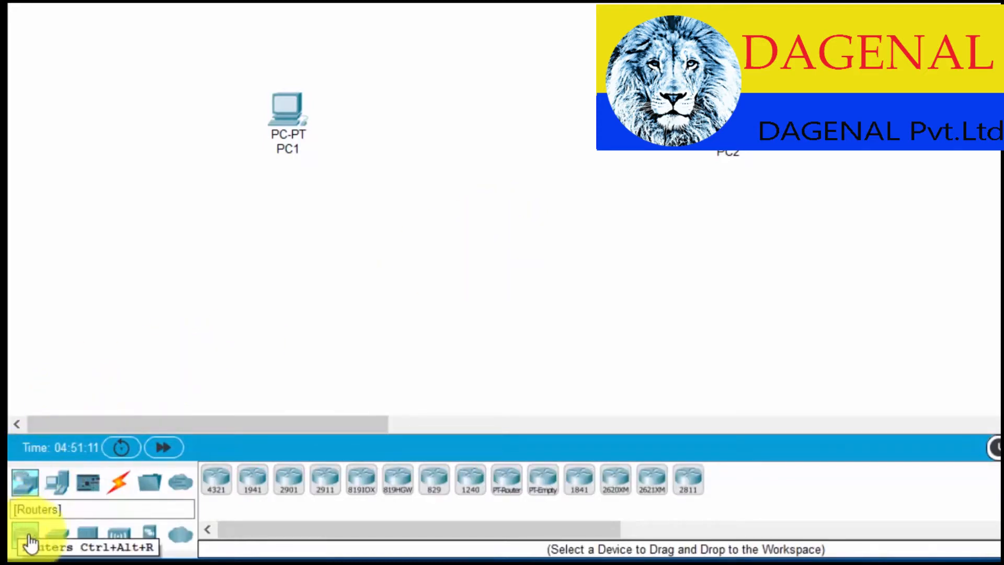
click(57, 537)
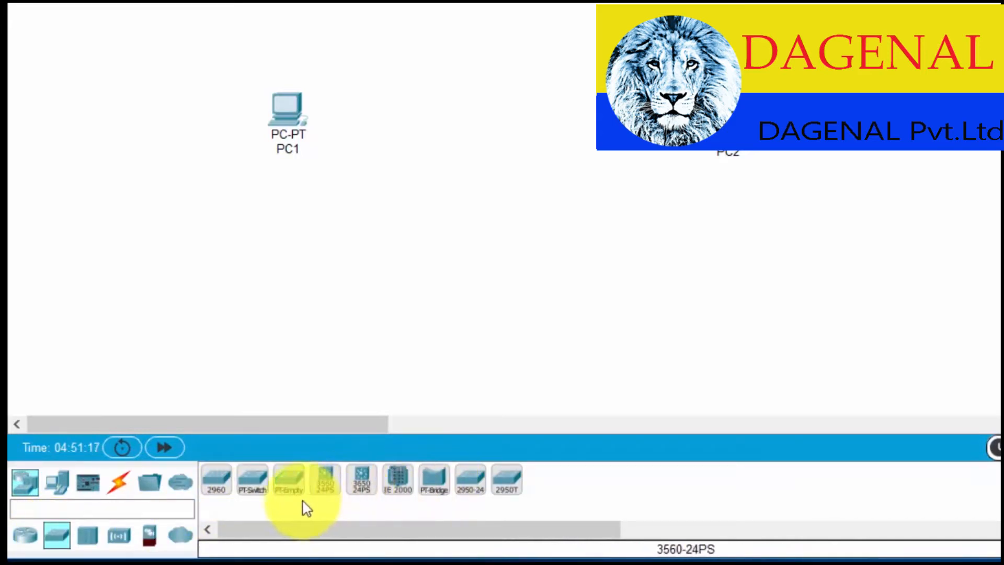
click(219, 485)
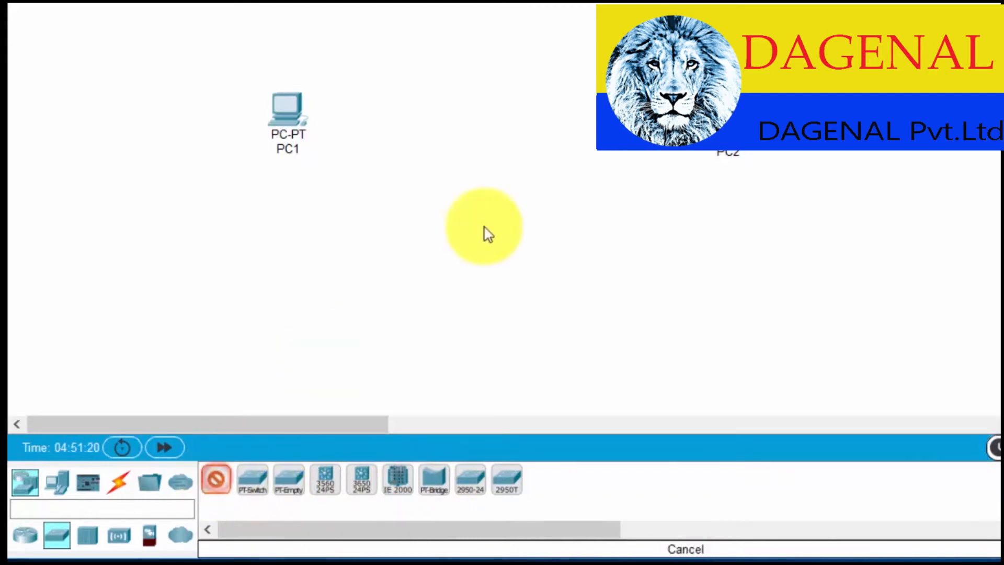
click(533, 125)
drag(538, 131, 516, 131)
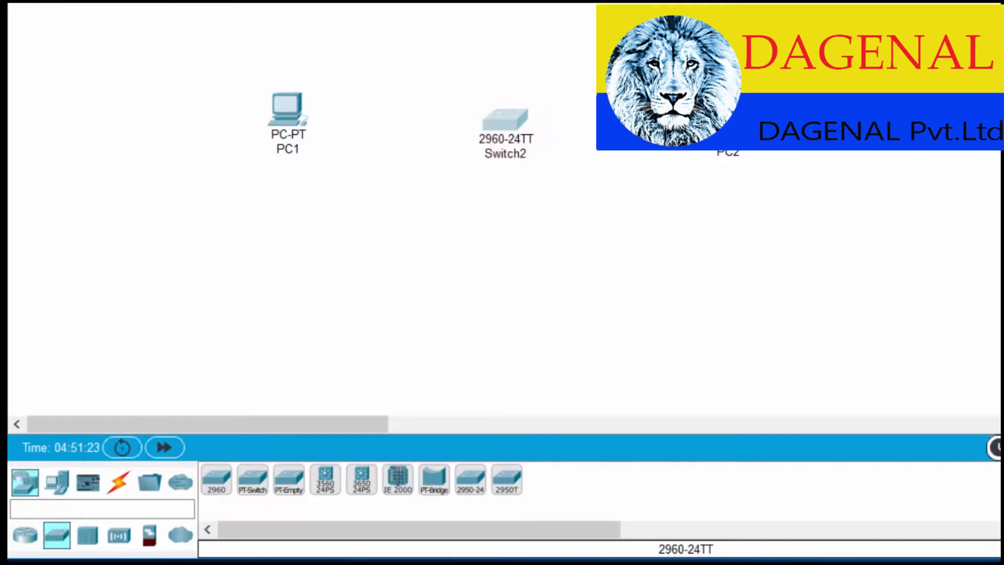
Step: Shift PC1 slightly outward and nudge the switch to space the three devices evenly in one row
drag(285, 118, 262, 124)
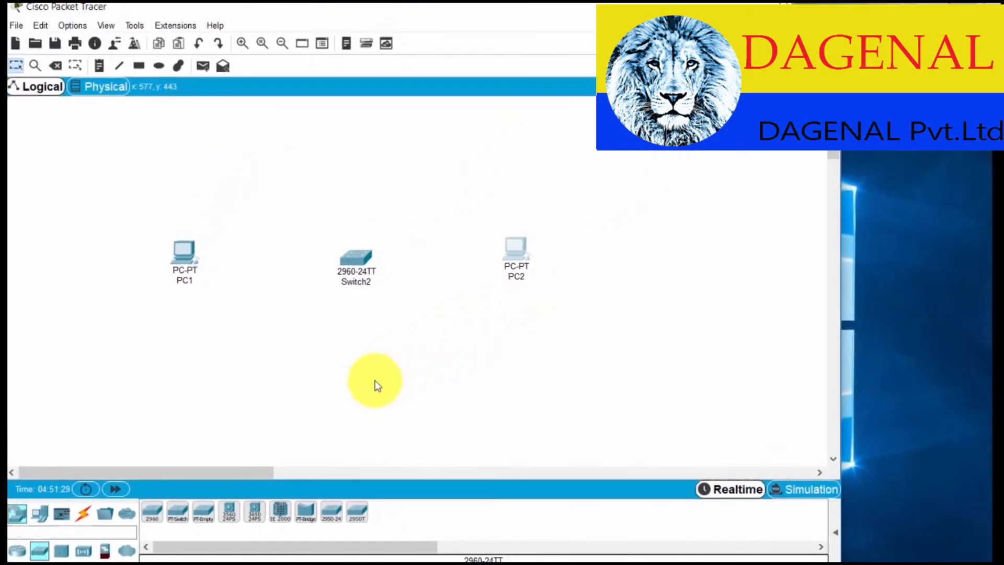
click(241, 44)
click(241, 44)
drag(343, 258, 335, 251)
click(323, 359)
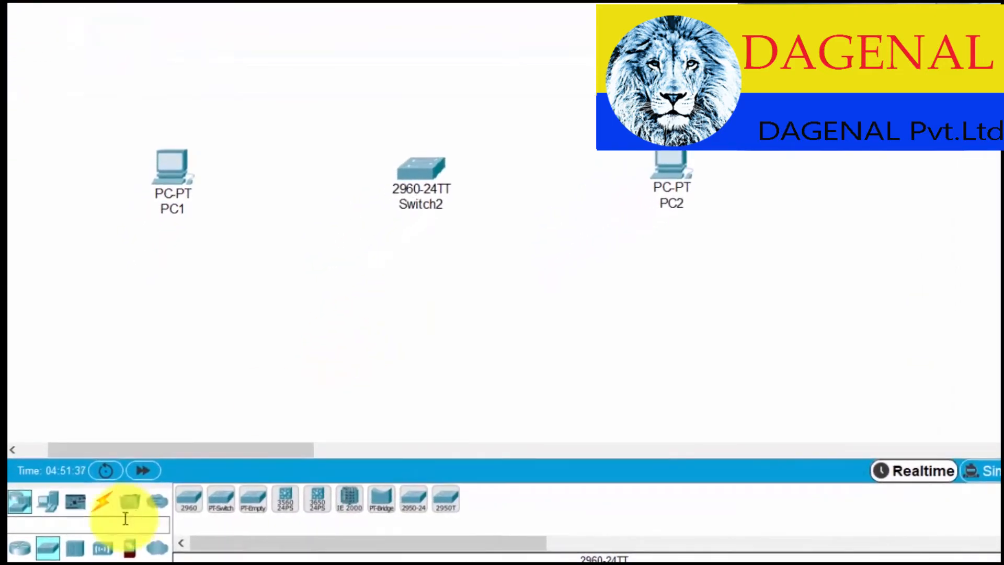
Step: Connect PC1's FastEthernet0 port to the switch's FastEthernet0/10 port with a copper straight-through cable
click(102, 502)
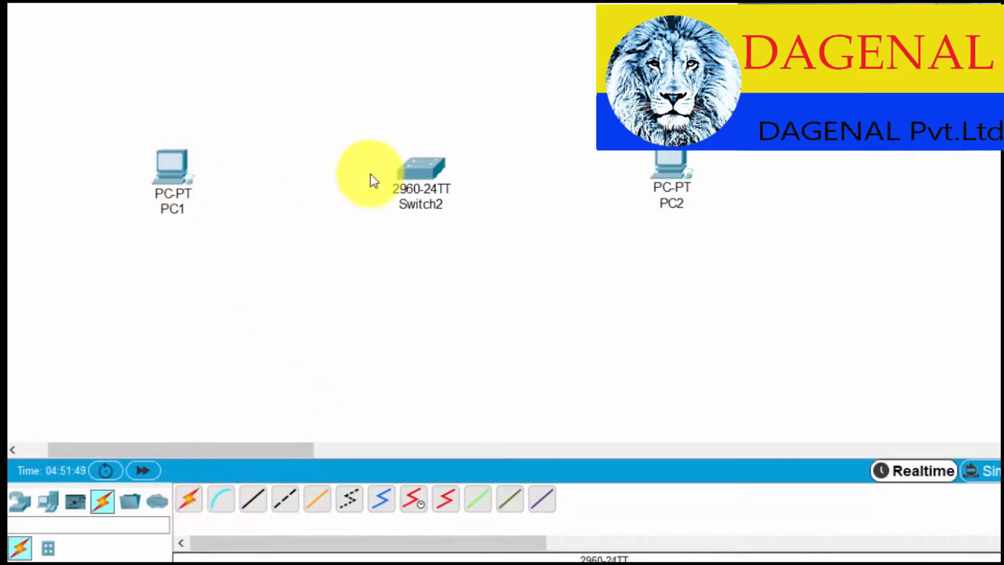
click(254, 502)
click(167, 169)
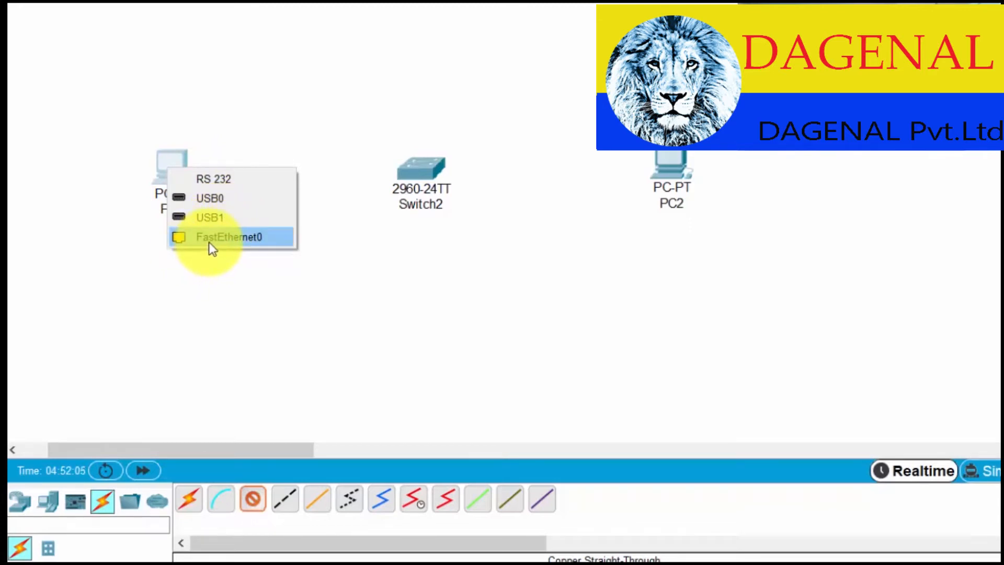
click(247, 238)
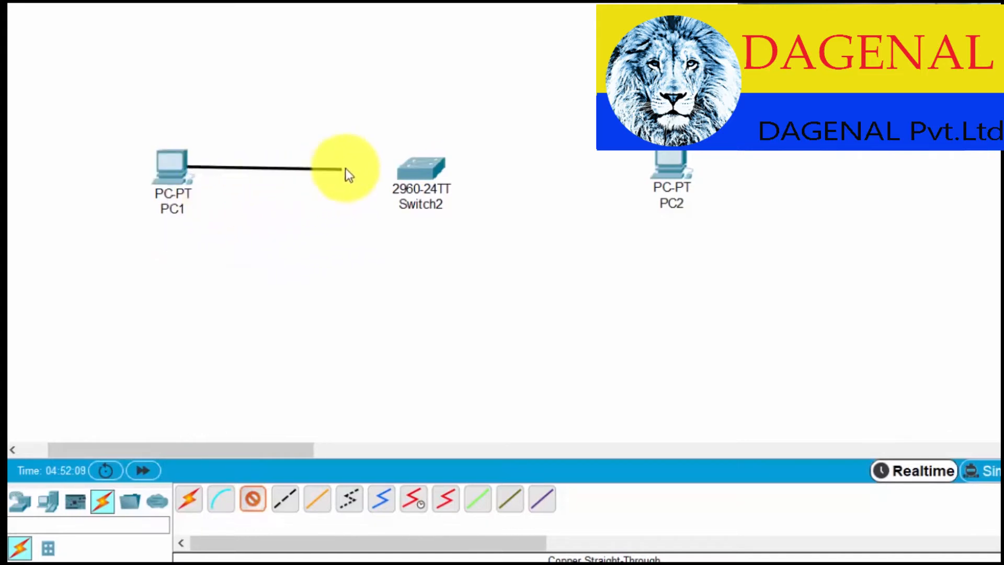
mouse_move(422, 169)
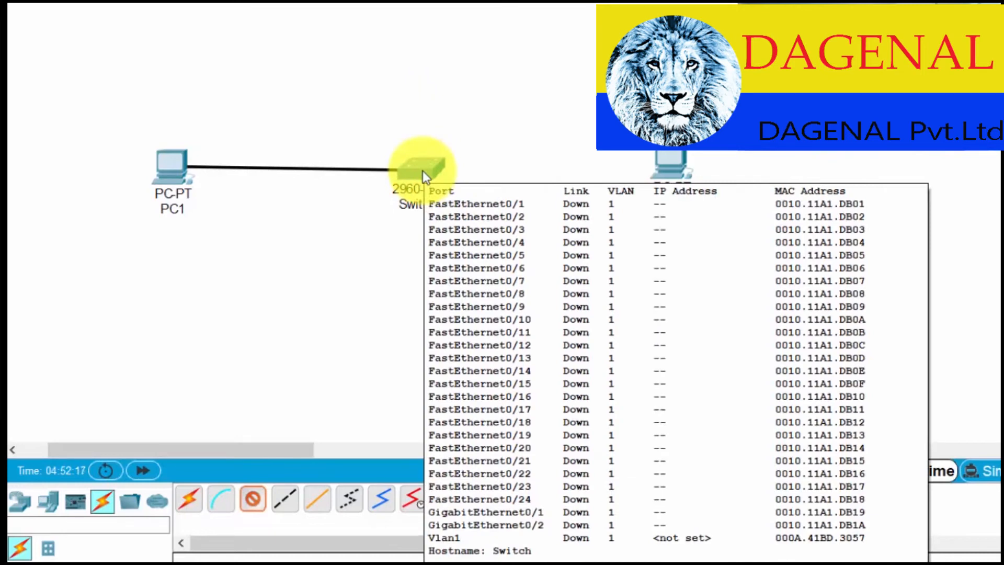
click(421, 169)
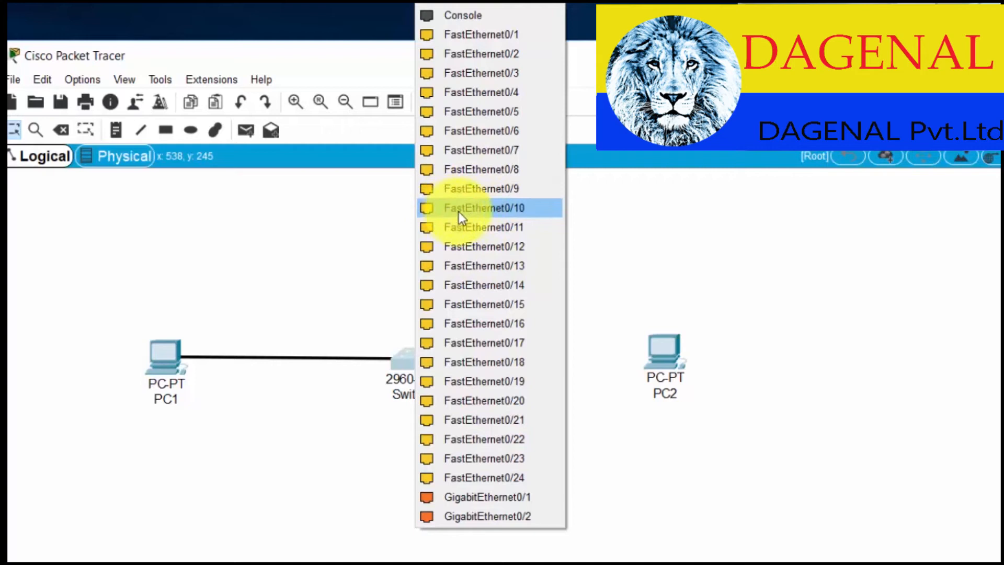
click(486, 208)
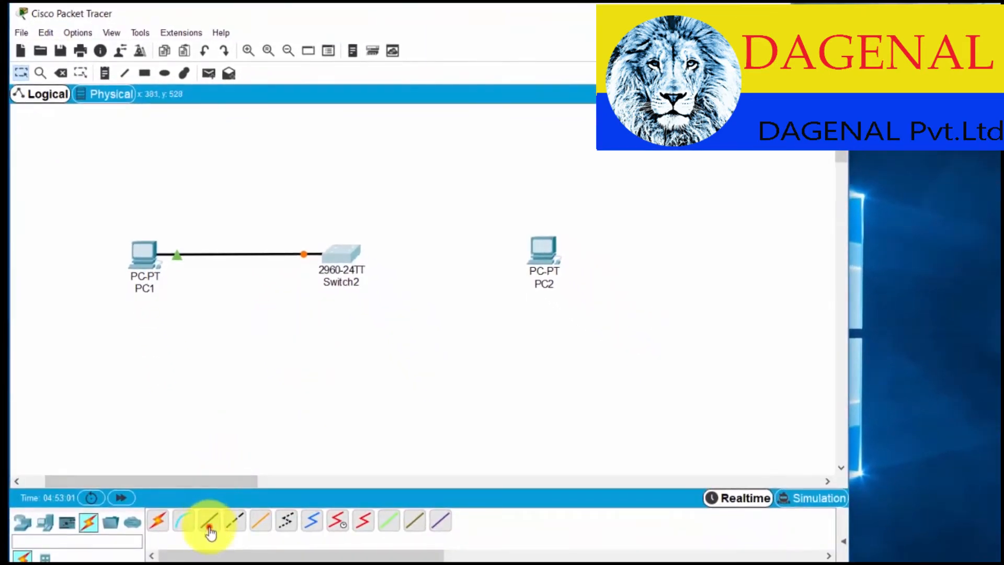
Step: Connect the switch's FastEthernet0/6 port to PC2's FastEthernet0 port with a copper straight-through cable
click(210, 529)
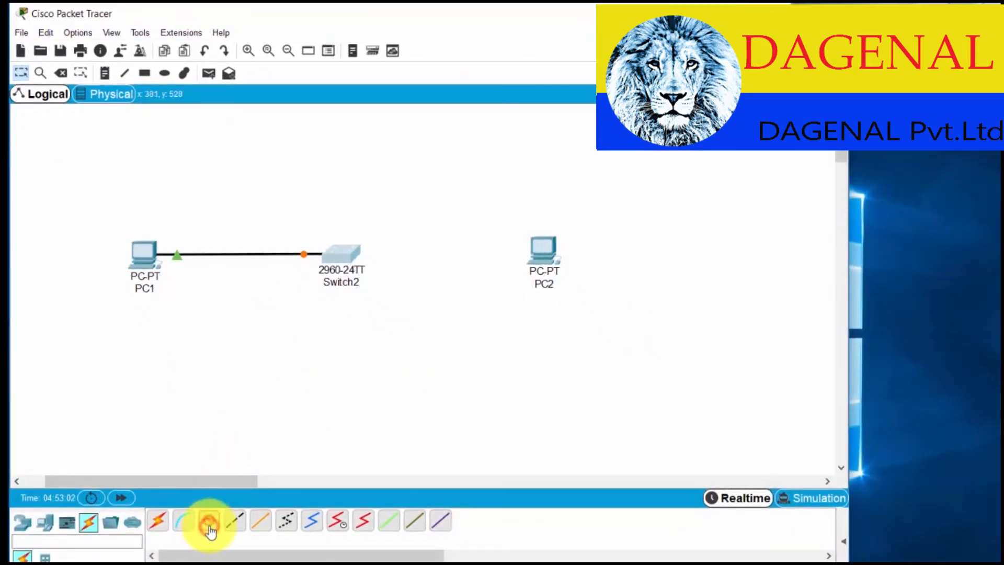
click(347, 258)
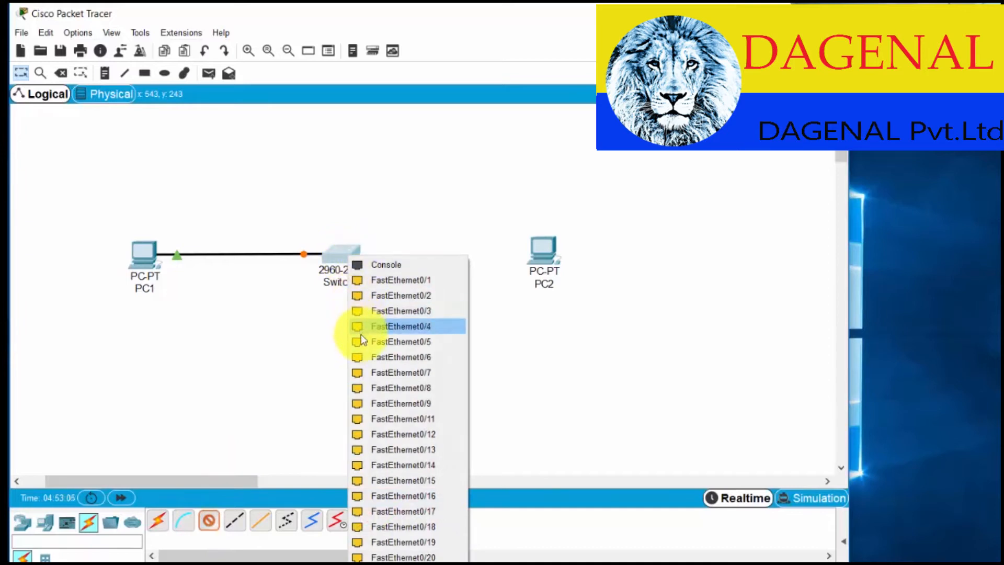
click(369, 354)
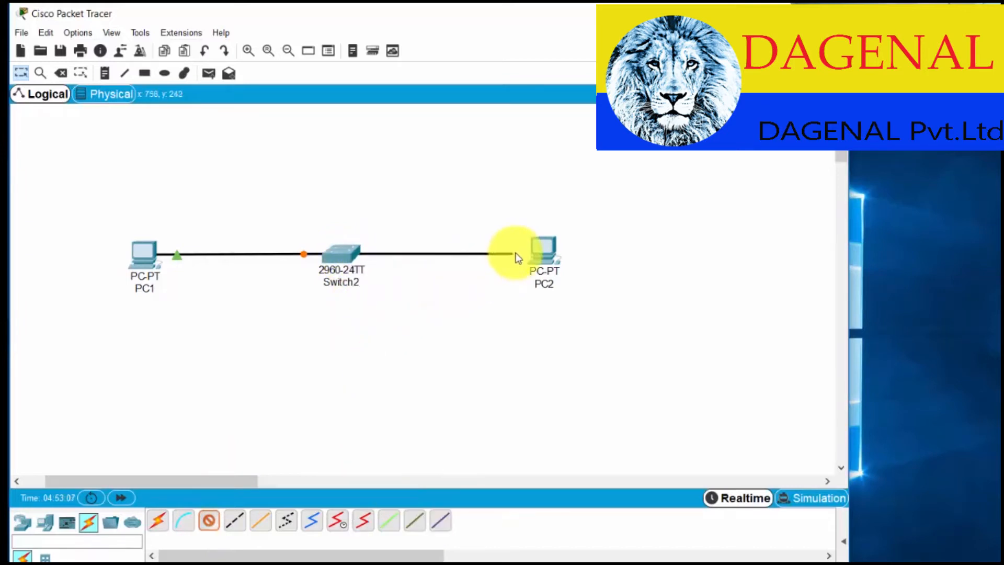
click(545, 254)
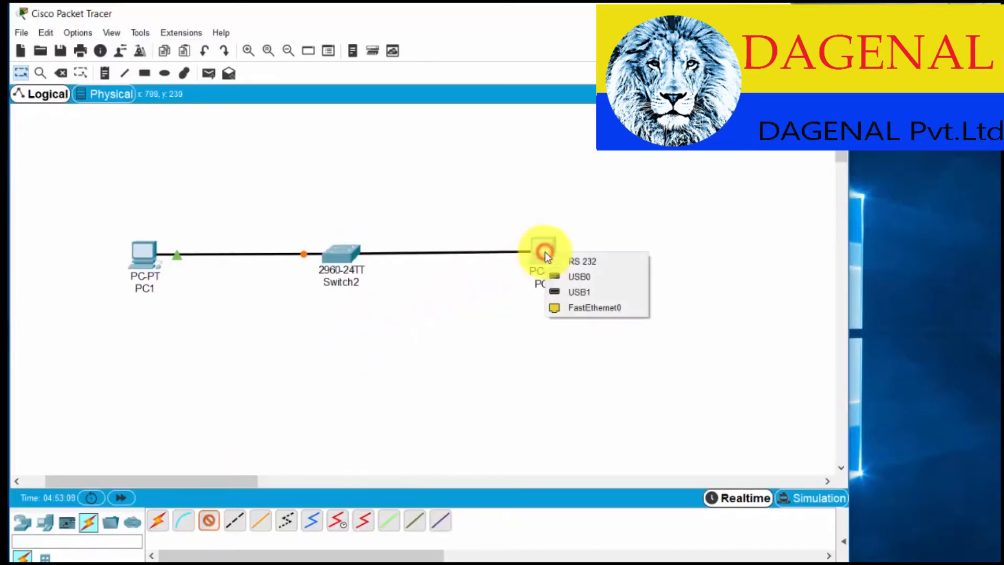
click(581, 309)
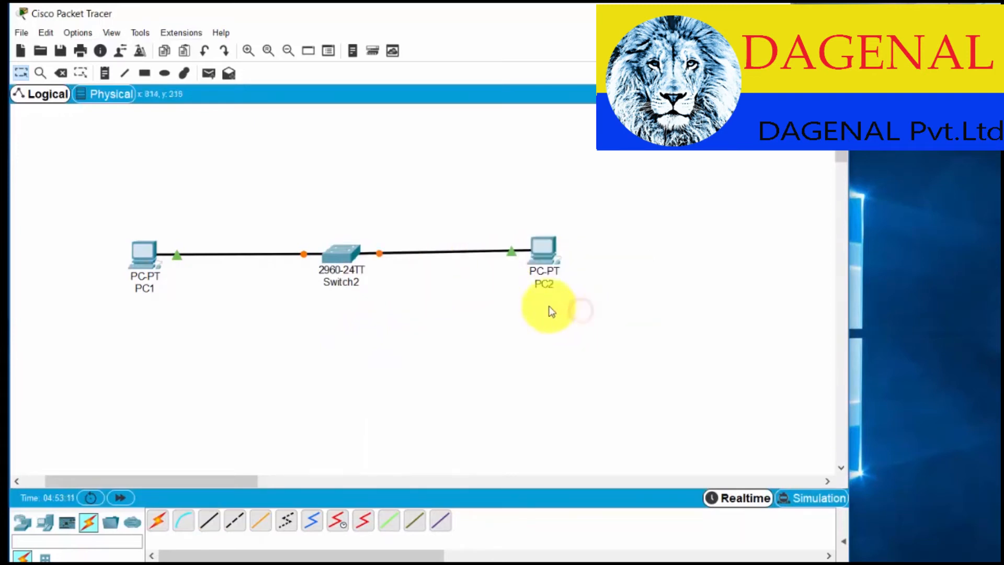
Step: Nudge PC2 into line with the other devices and fast-forward the network time twice
drag(544, 255, 549, 258)
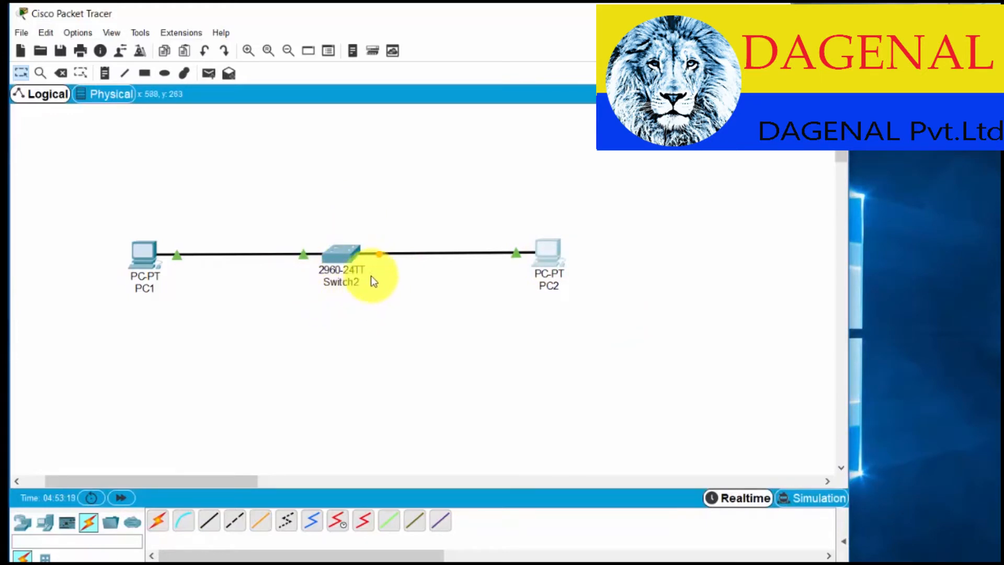
click(120, 498)
click(120, 498)
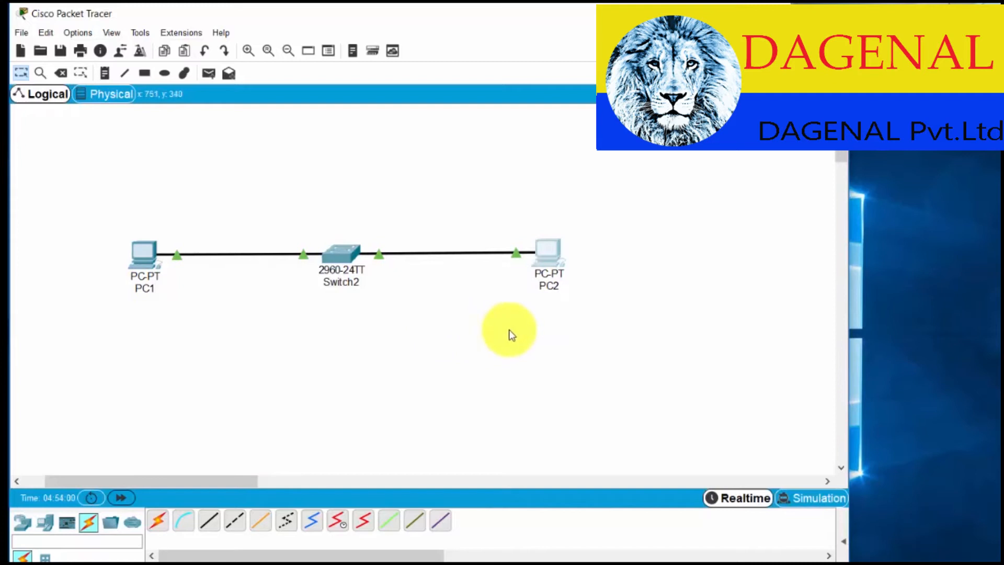
Step: Give PC1 the static IP address 192.168.0.5 with subnet mask 255.255.255.0, and close its device window
click(143, 258)
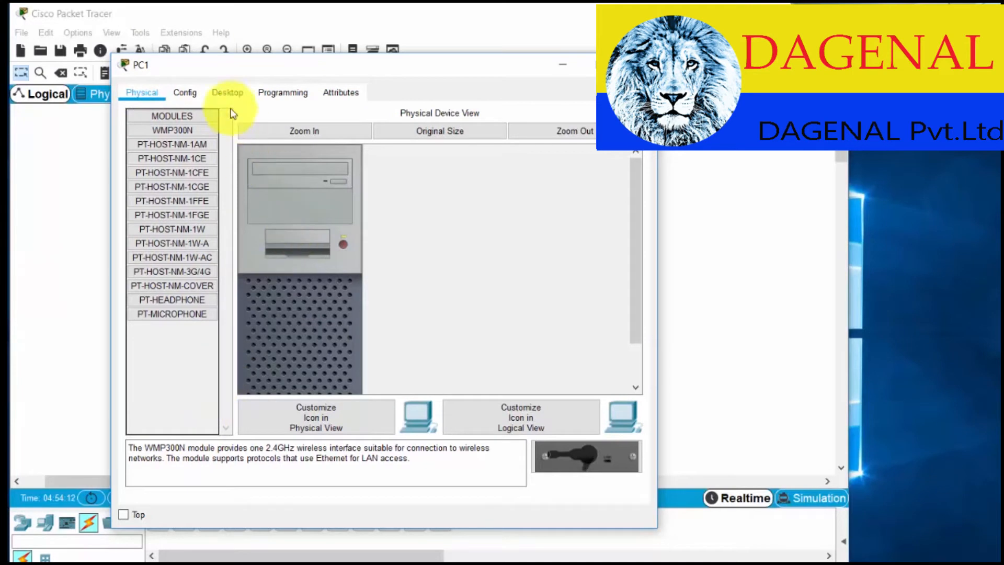
click(226, 92)
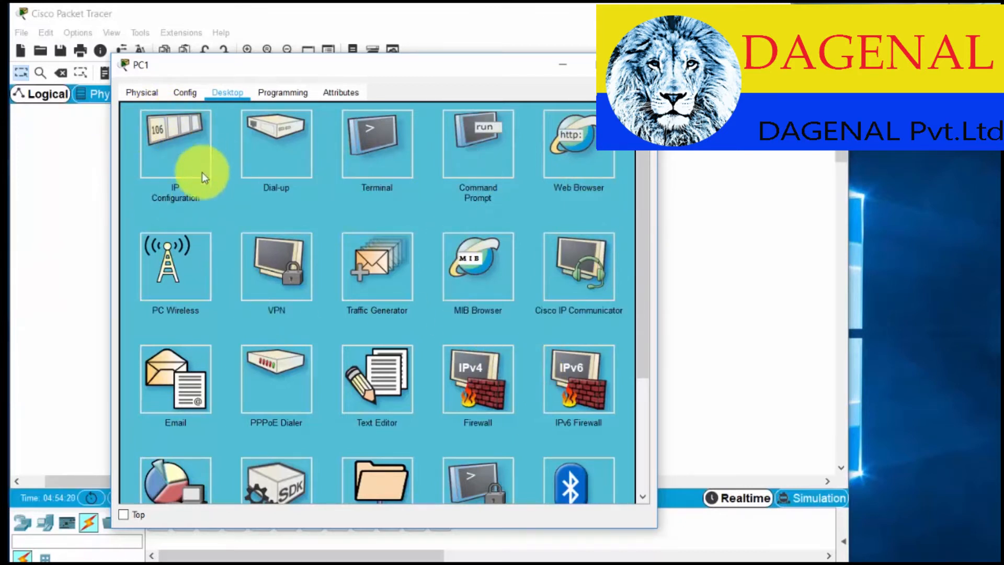
click(161, 133)
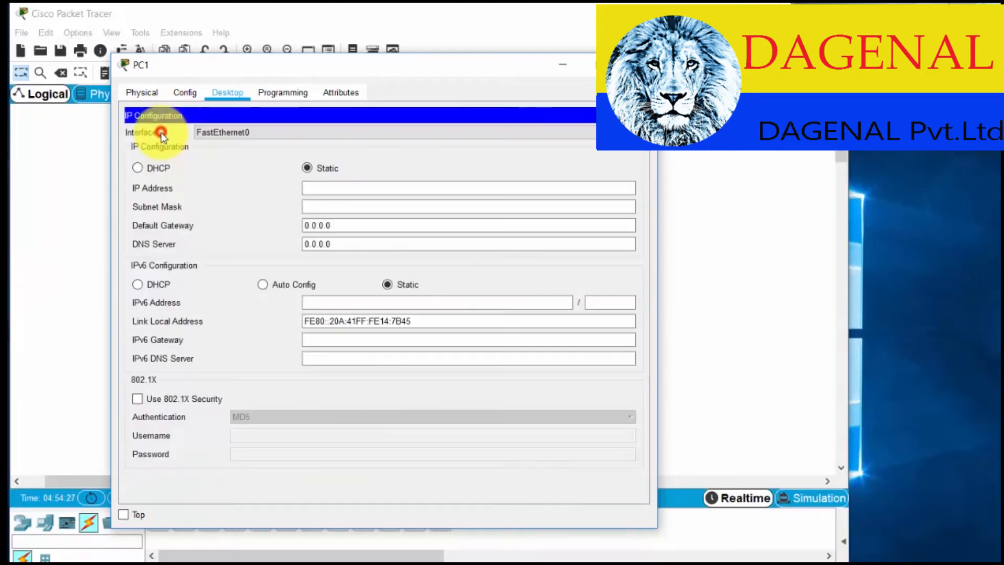
click(308, 205)
click(309, 190)
text(192.168.0.5)
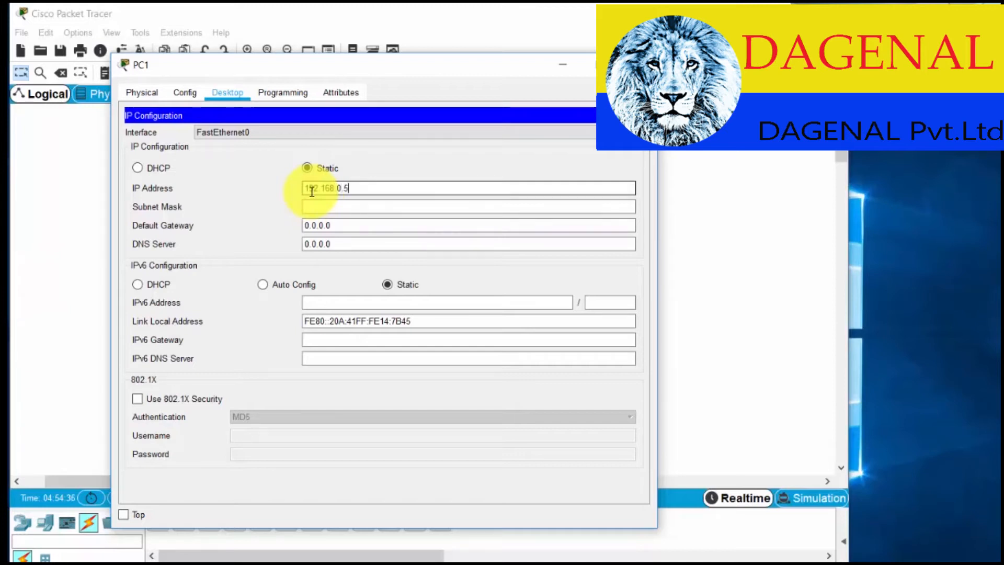
click(339, 207)
click(338, 225)
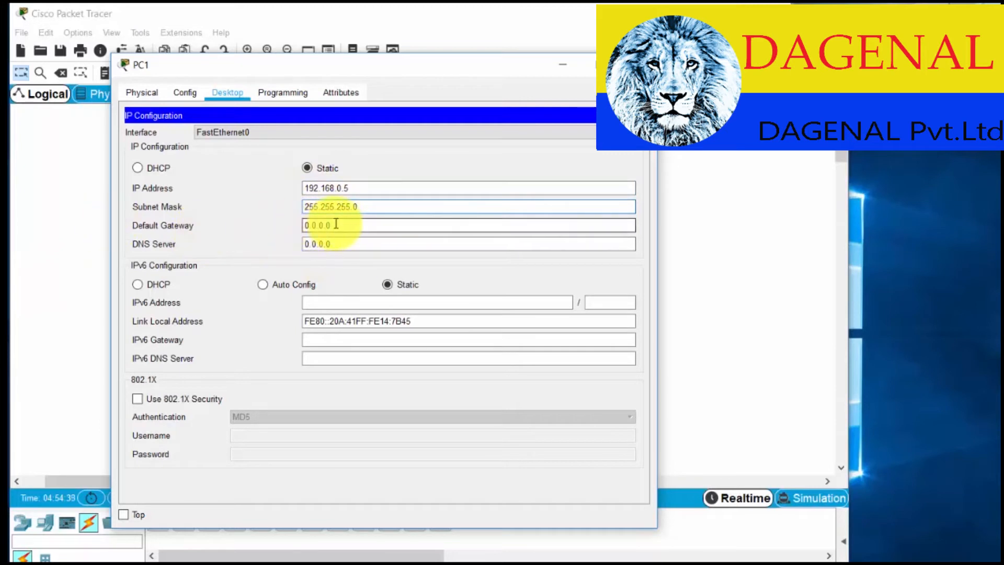
click(377, 225)
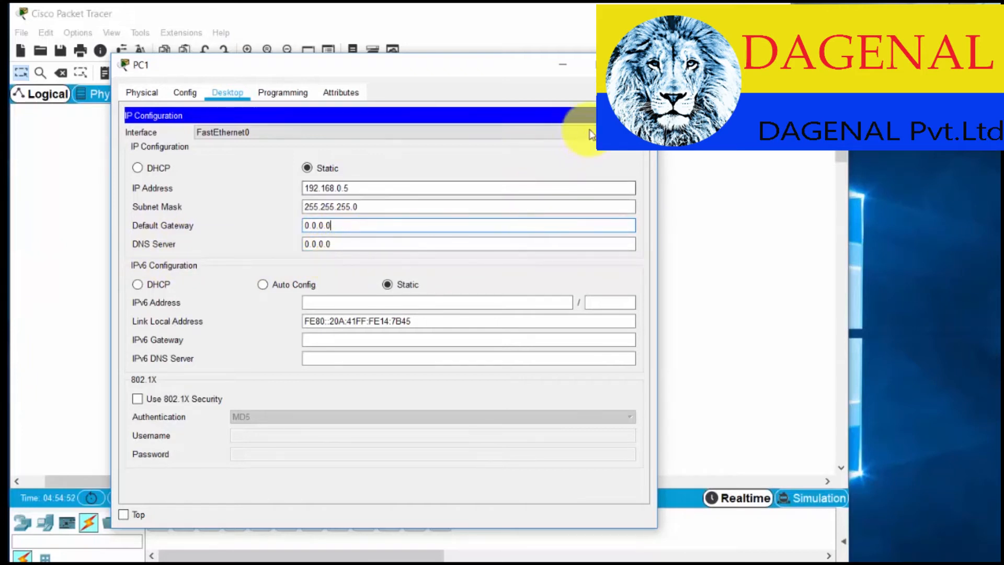
click(641, 115)
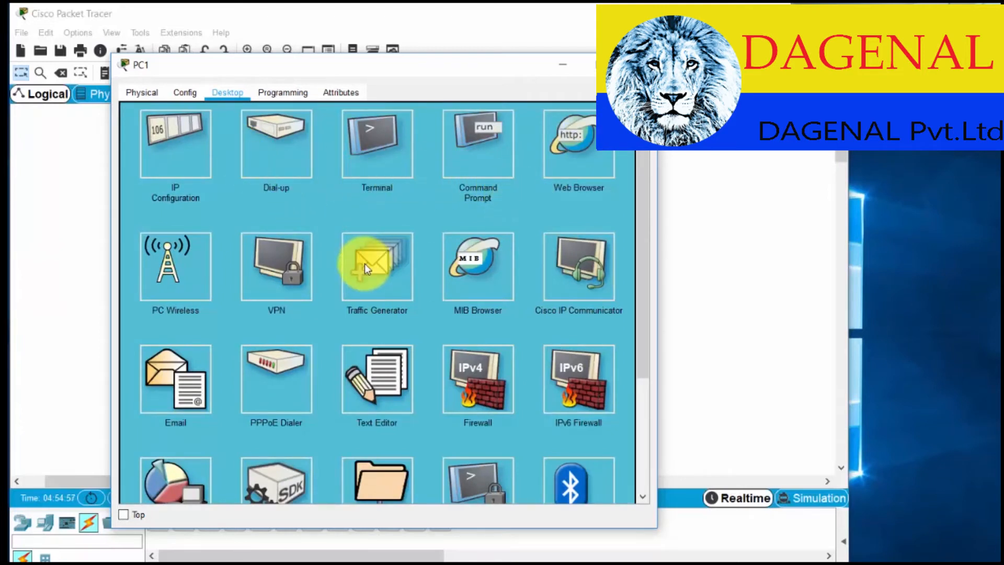
drag(642, 264, 613, 194)
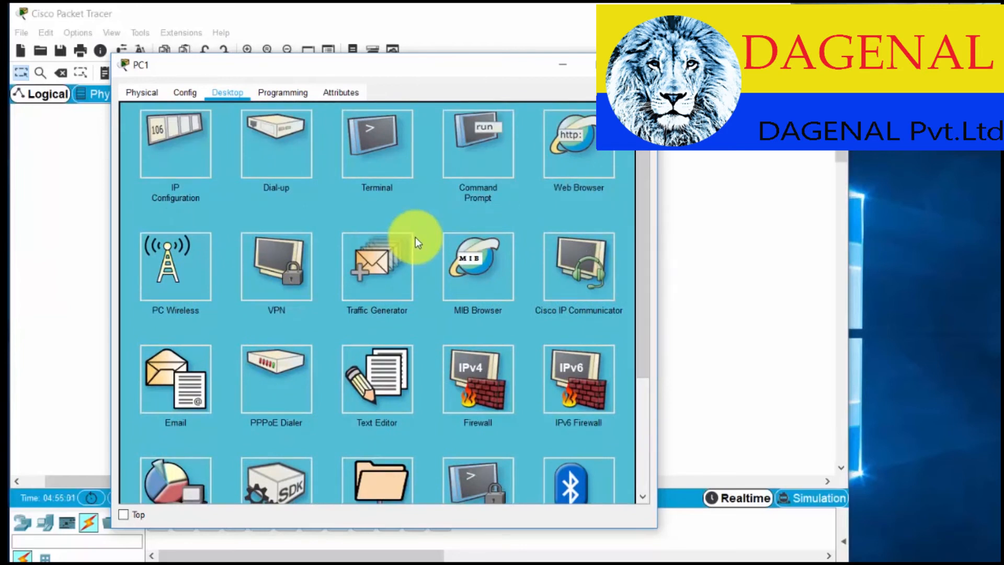
click(638, 65)
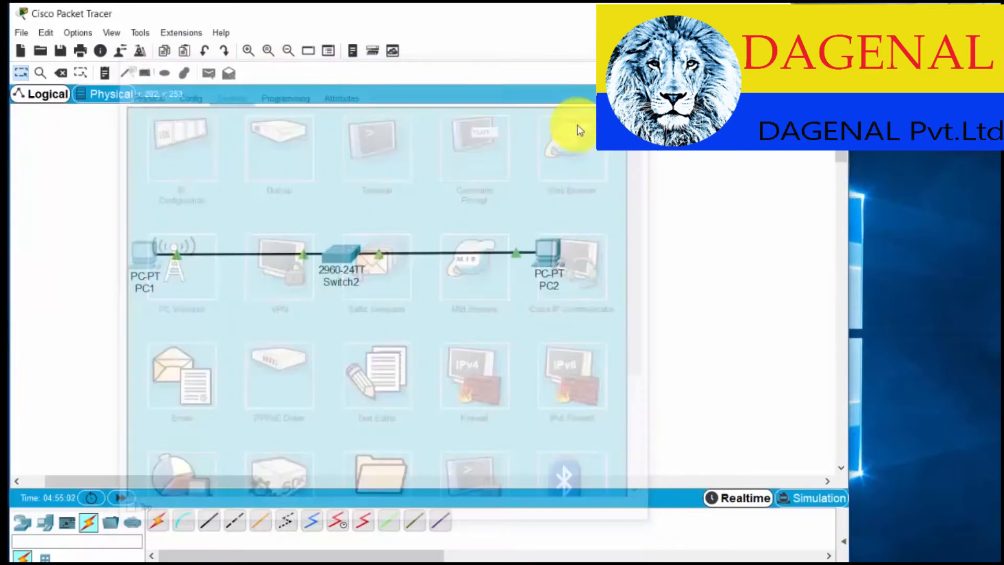
Step: Give PC2 the static IP address 192.168.0.10 with subnet mask 255.255.255.0, and close its device window
click(549, 256)
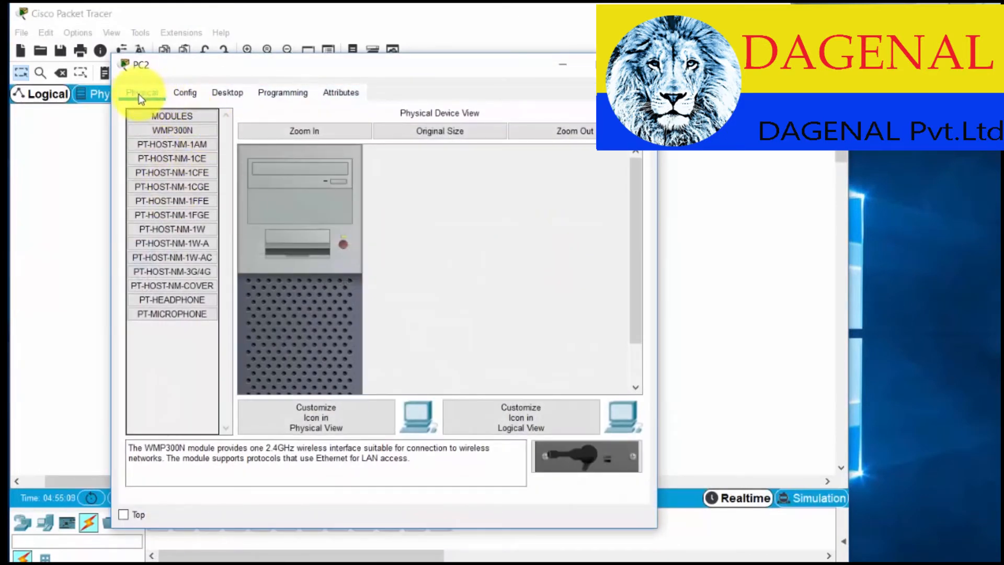
click(184, 93)
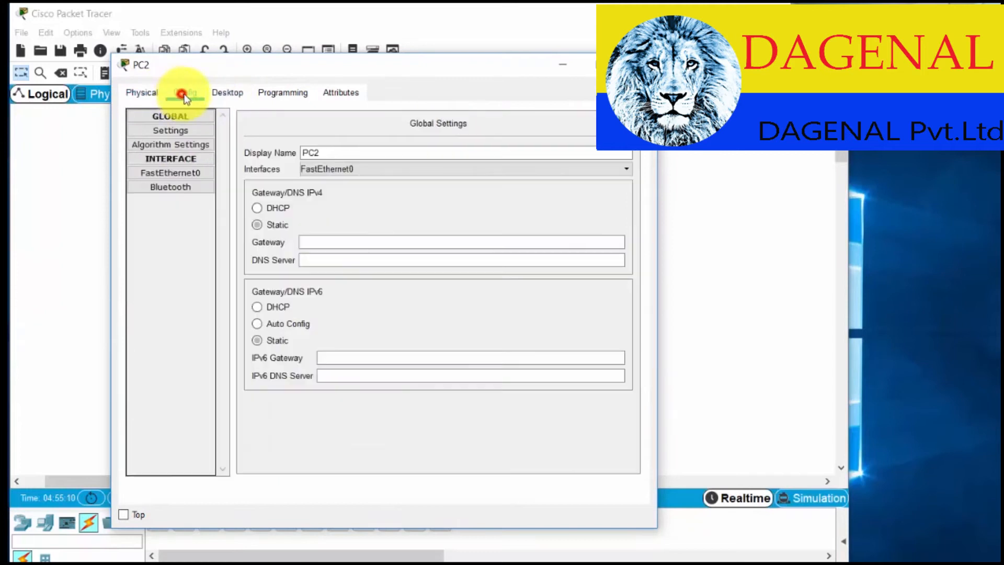
click(227, 95)
click(179, 148)
click(379, 189)
text(192.168.0.10)
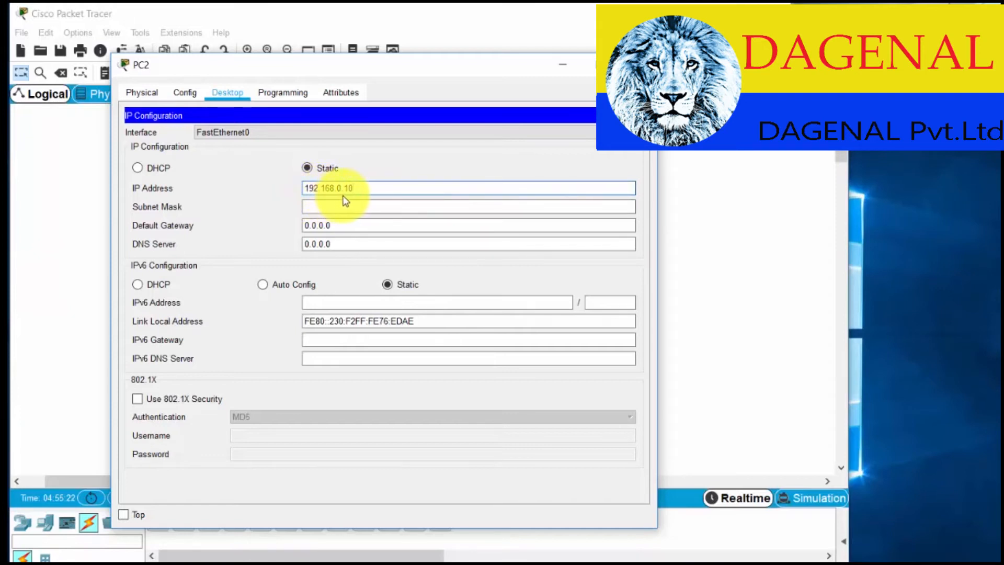
click(369, 208)
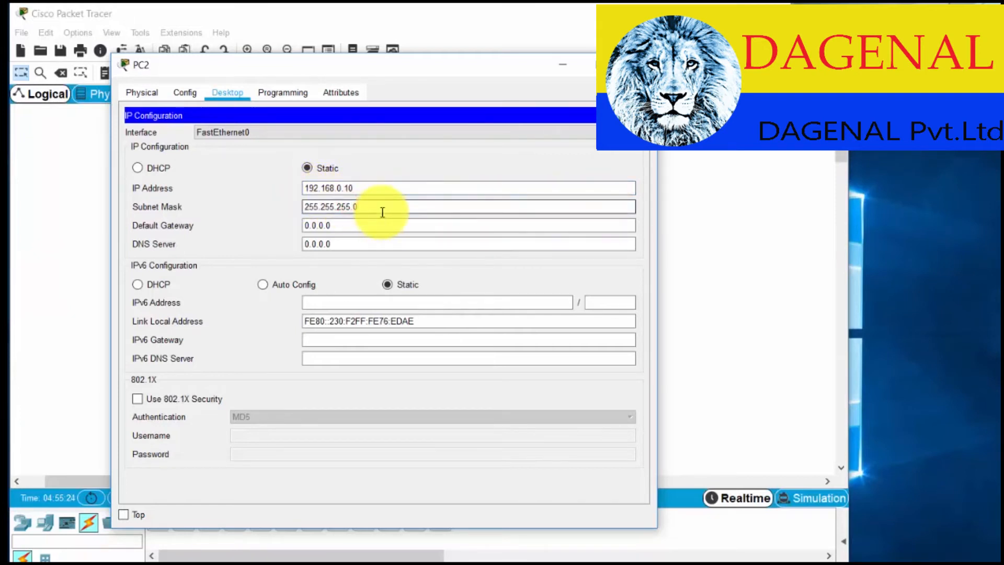
click(636, 116)
click(638, 65)
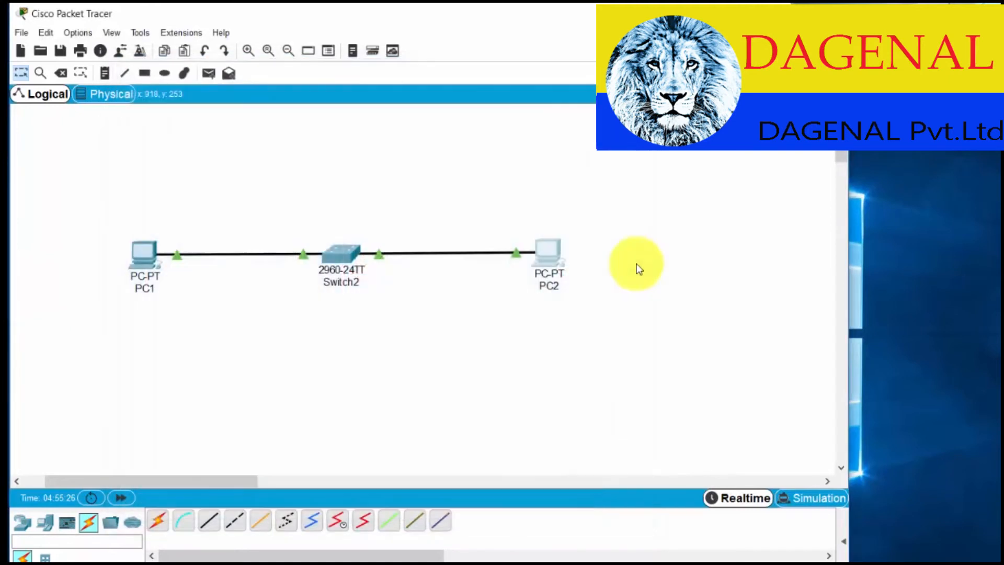
Step: Open the switch's device window, widen it, and examine the ports in an enlarged physical view
click(685, 312)
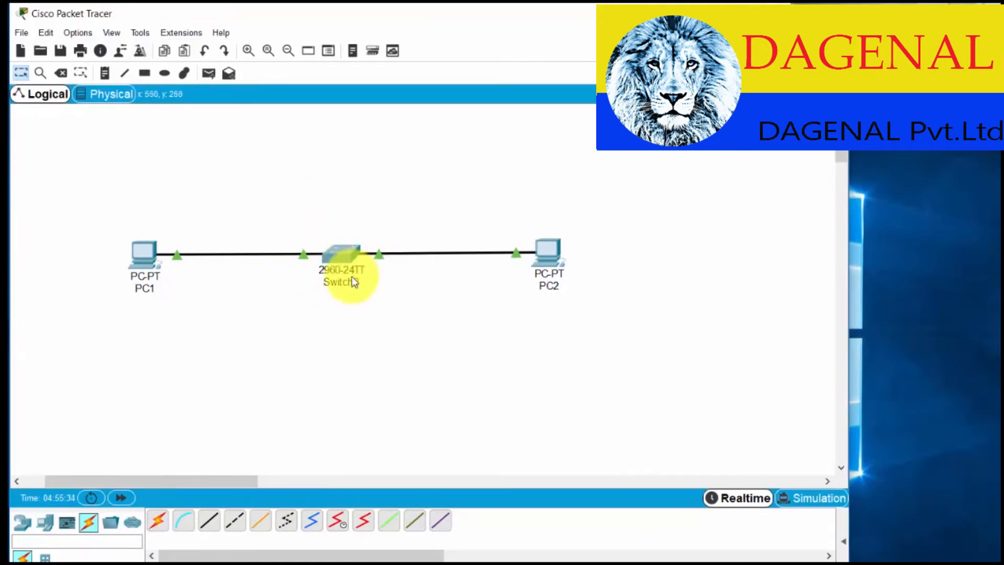
click(343, 250)
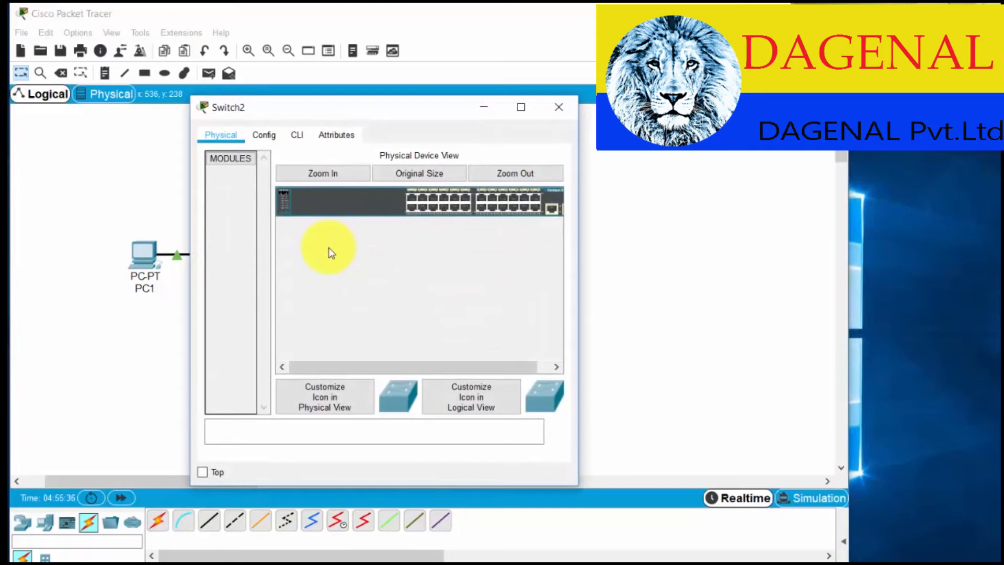
drag(403, 105, 328, 68)
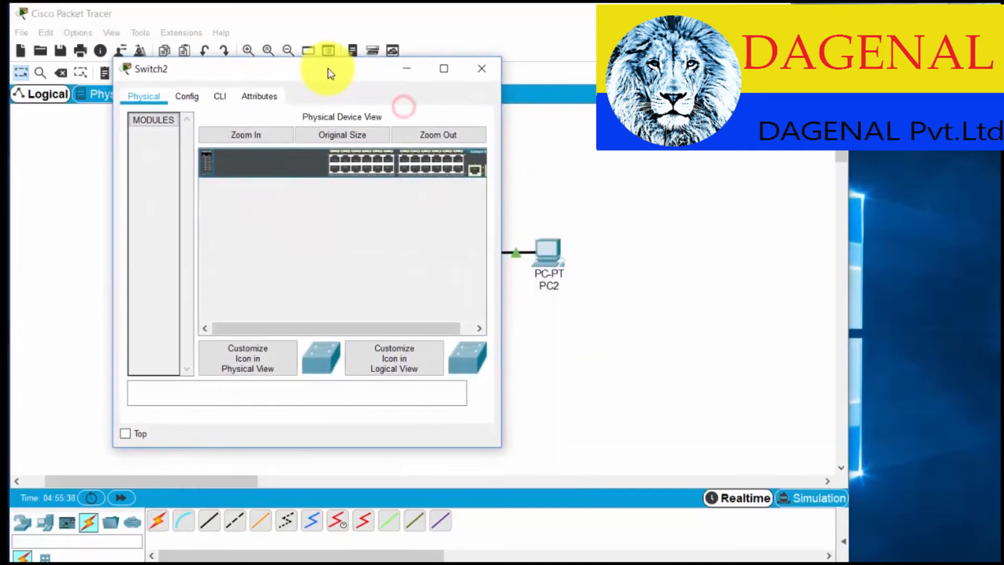
drag(503, 287, 656, 288)
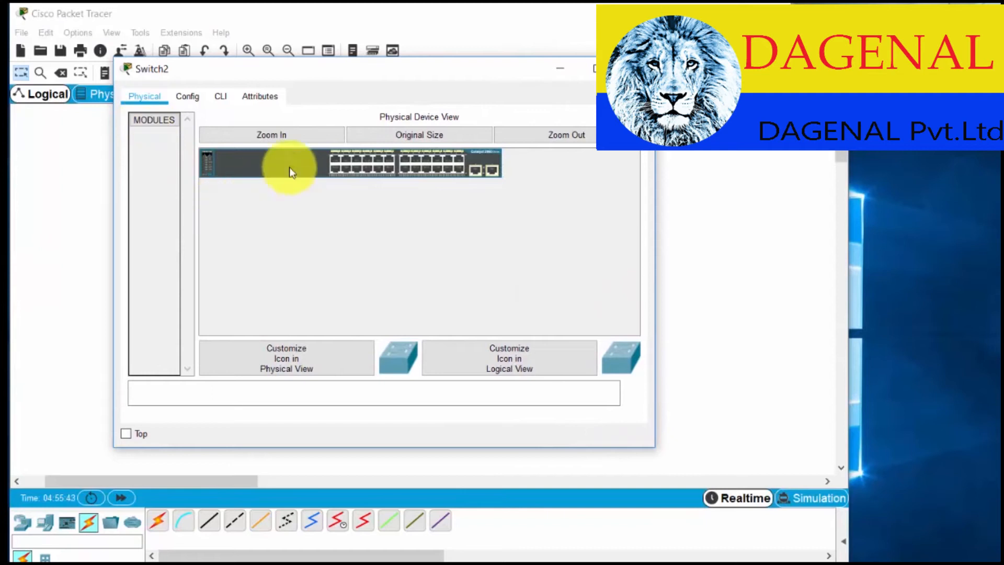
click(268, 135)
drag(369, 330, 492, 313)
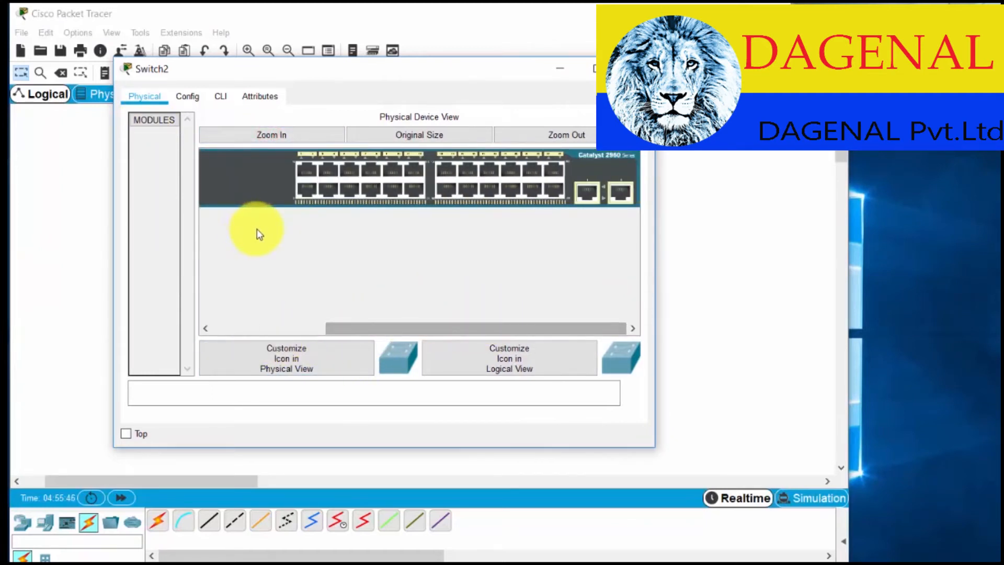
Step: Look over the switch's global settings and read its IOS command line output in an enlarged window
click(189, 96)
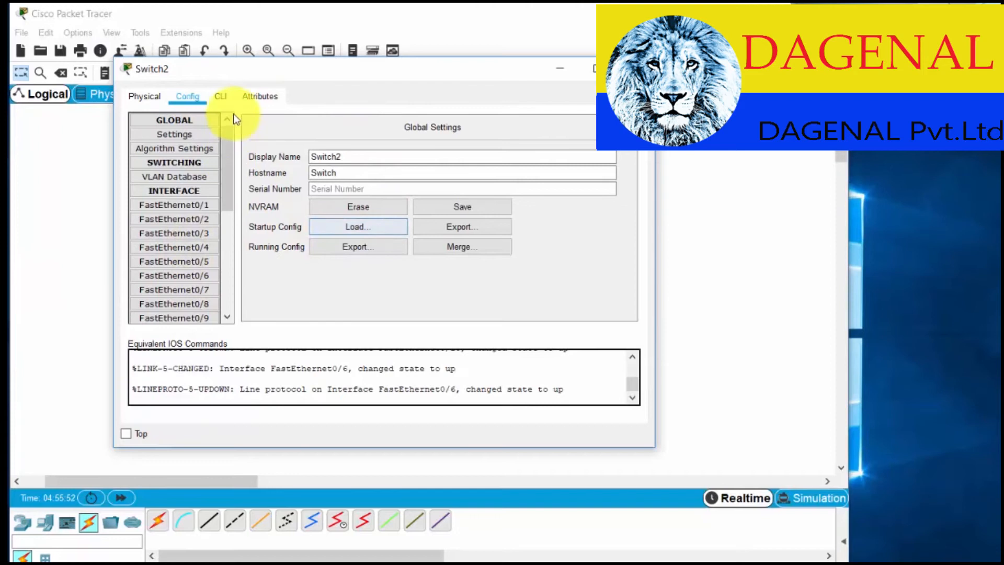
click(220, 96)
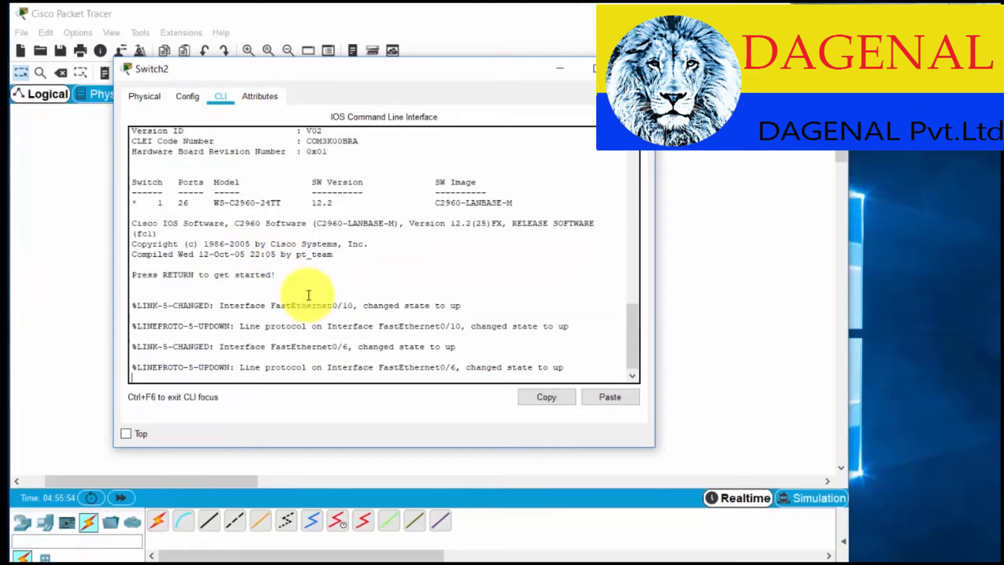
drag(656, 448, 710, 470)
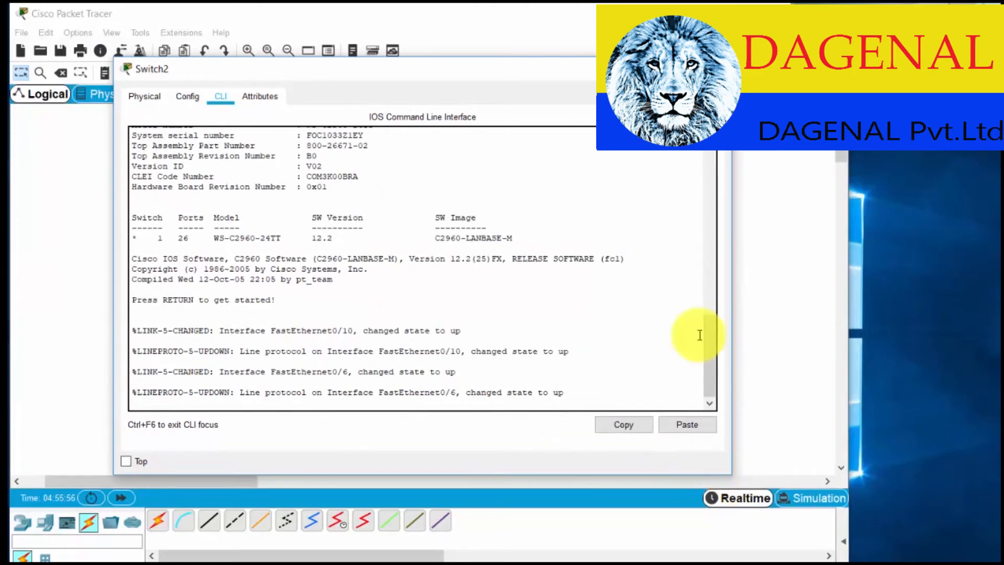
drag(713, 335, 717, 374)
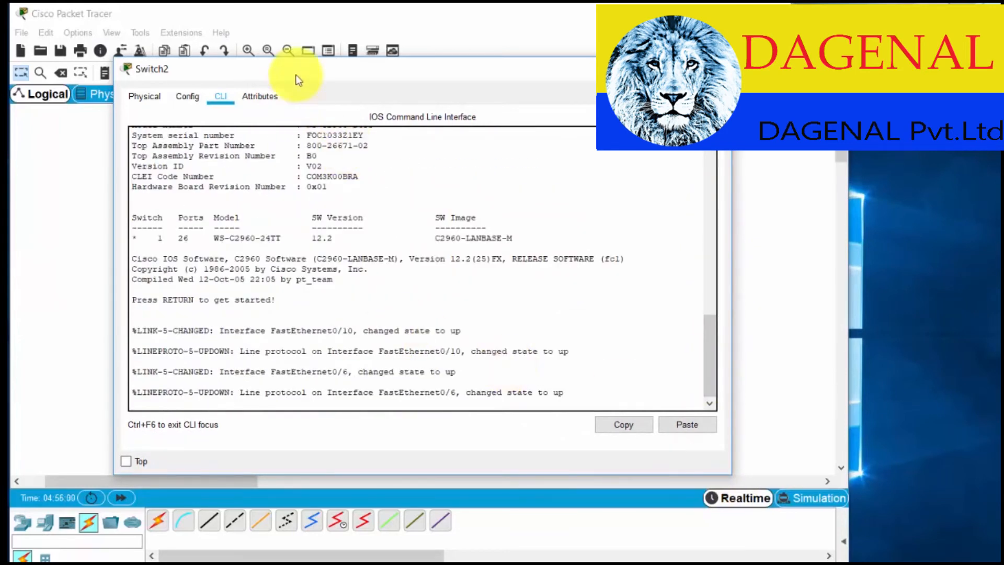
Step: Set the CLI dialog font size to 14 in the application preferences, apply it, and close the preferences
click(274, 16)
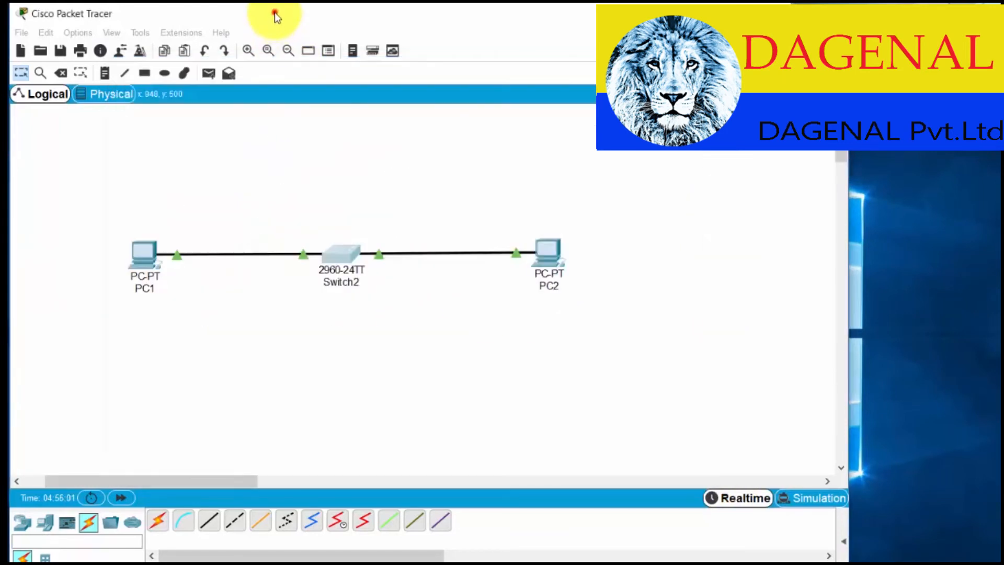
click(84, 33)
click(90, 56)
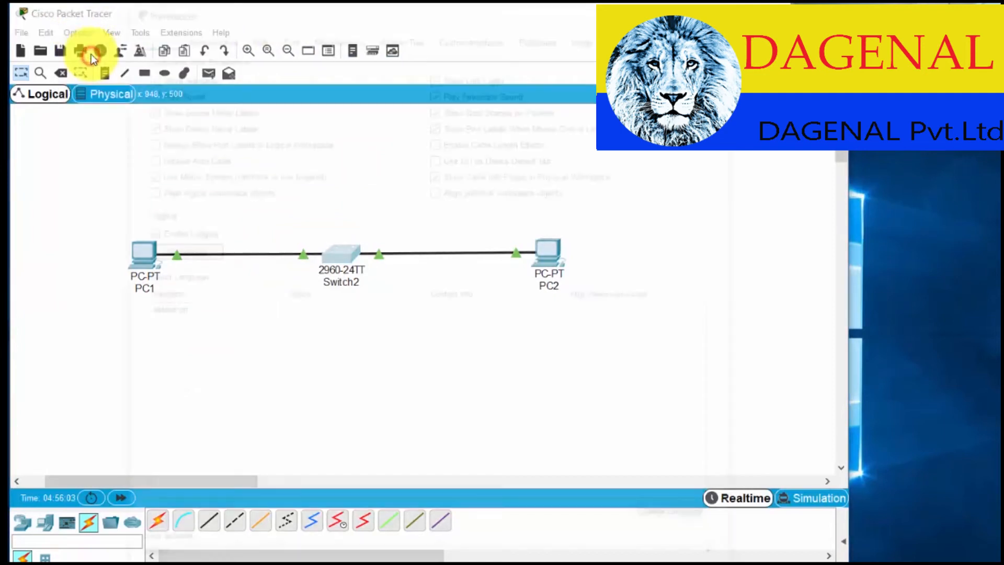
click(293, 32)
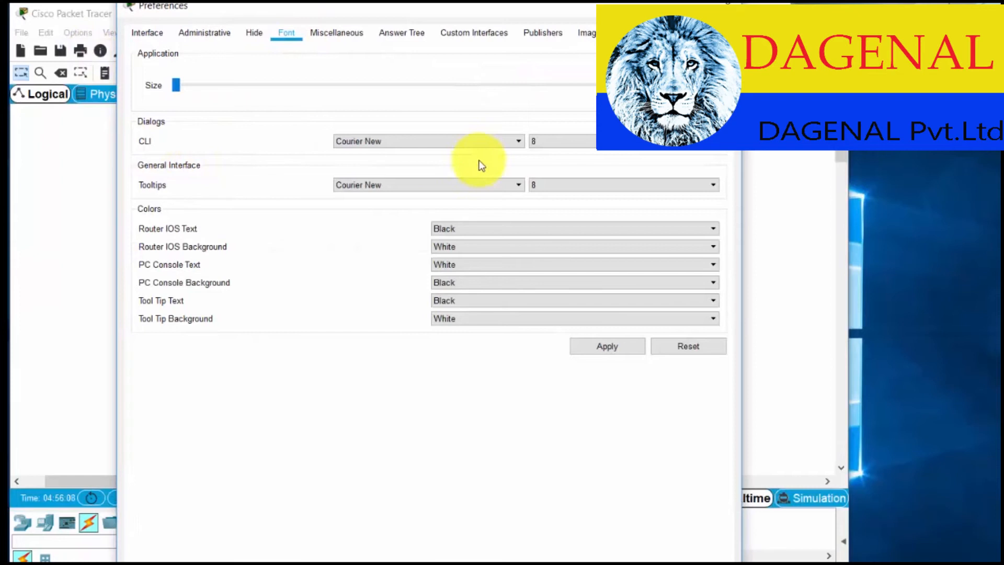
click(590, 141)
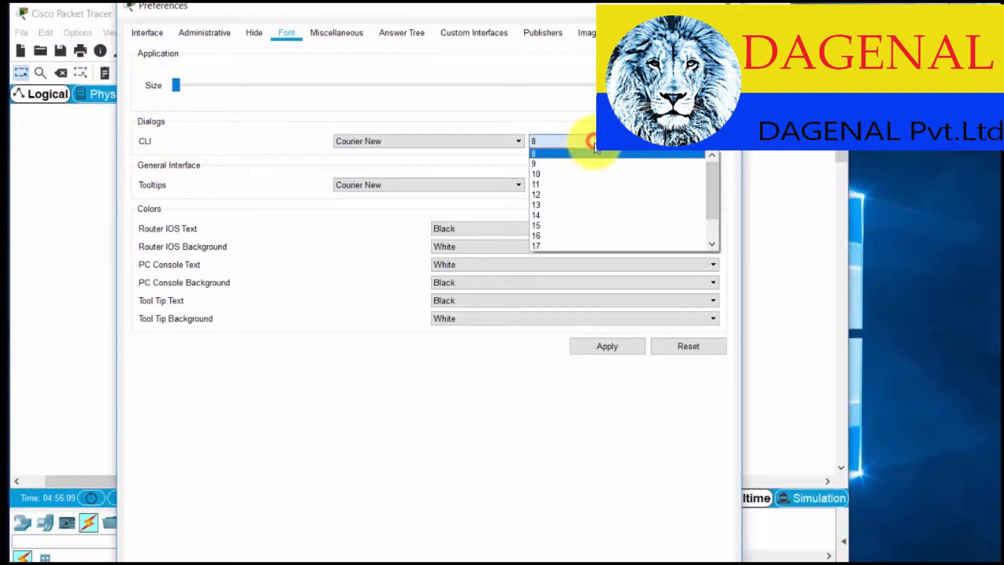
click(584, 213)
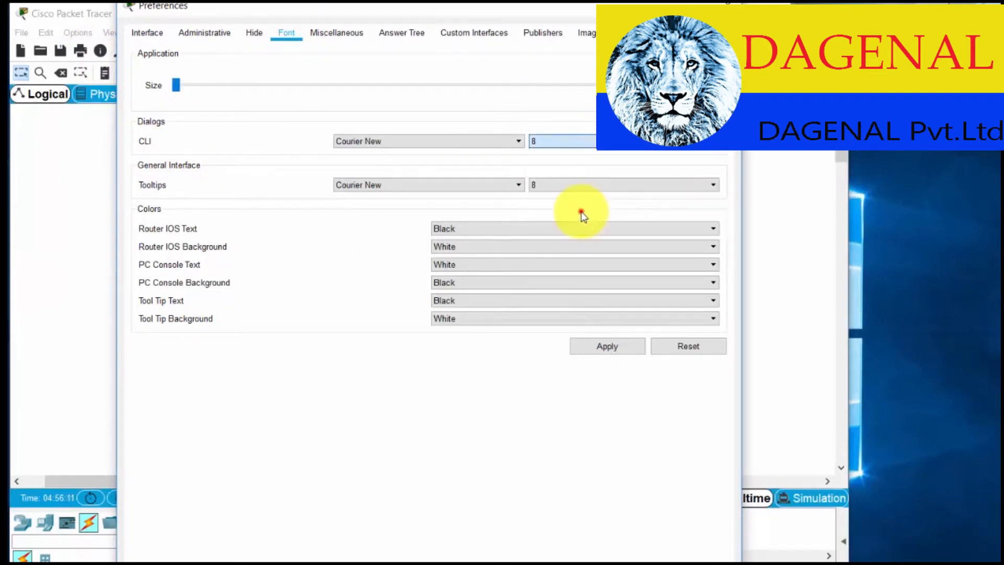
click(605, 346)
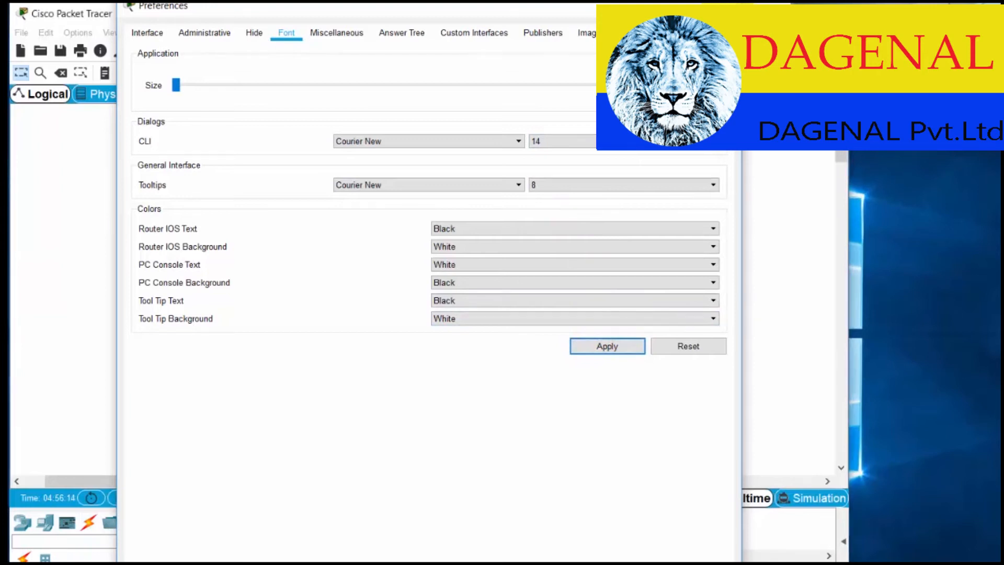
click(728, 6)
Step: Reopen the switch's command line interface, enlarge its window in both directions, and start the session at the user prompt
click(349, 262)
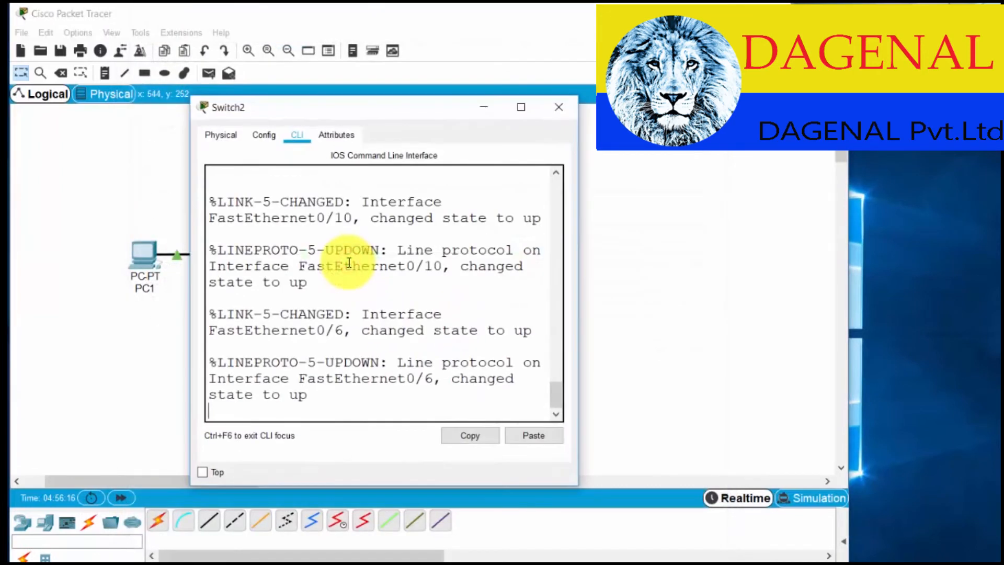
drag(356, 108, 224, 67)
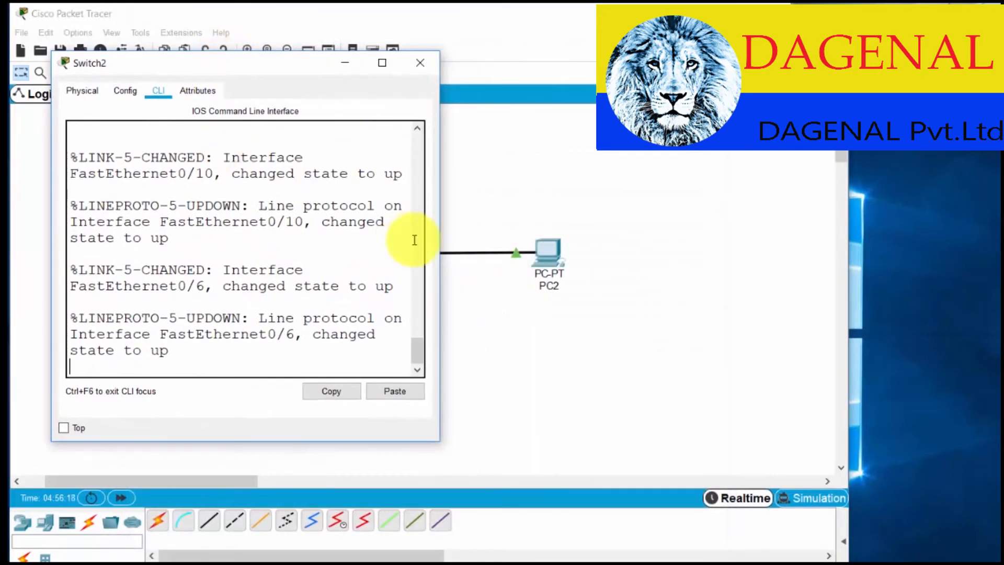
drag(440, 242, 787, 248)
click(396, 343)
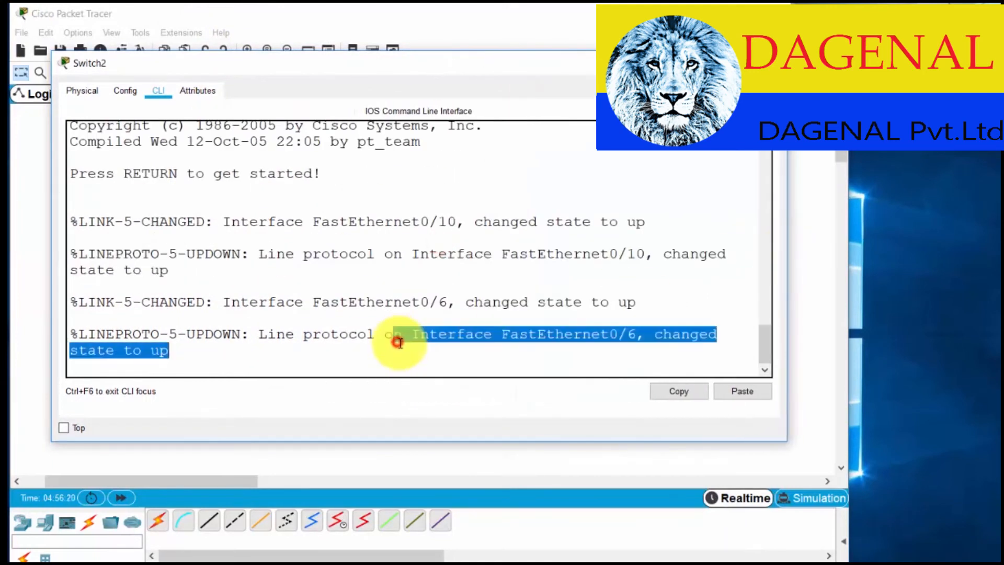
key(Return)
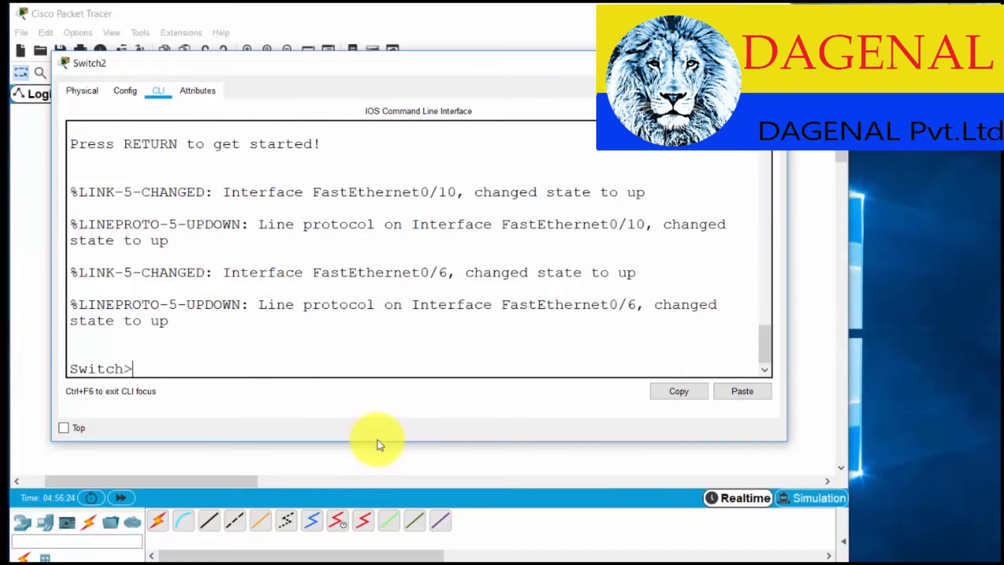
drag(377, 444, 377, 502)
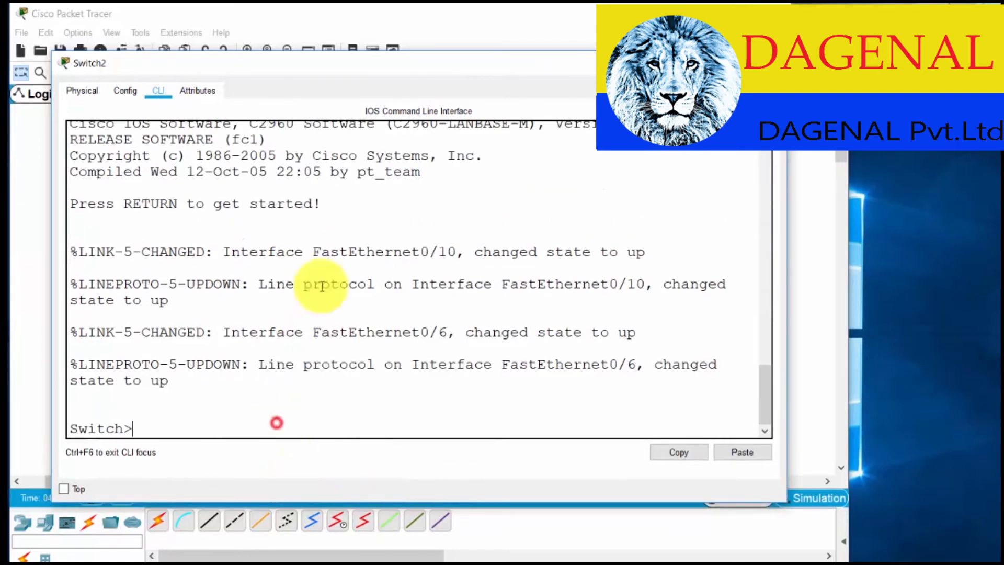
Step: Return the switch's device window to its physical view and close it
click(81, 91)
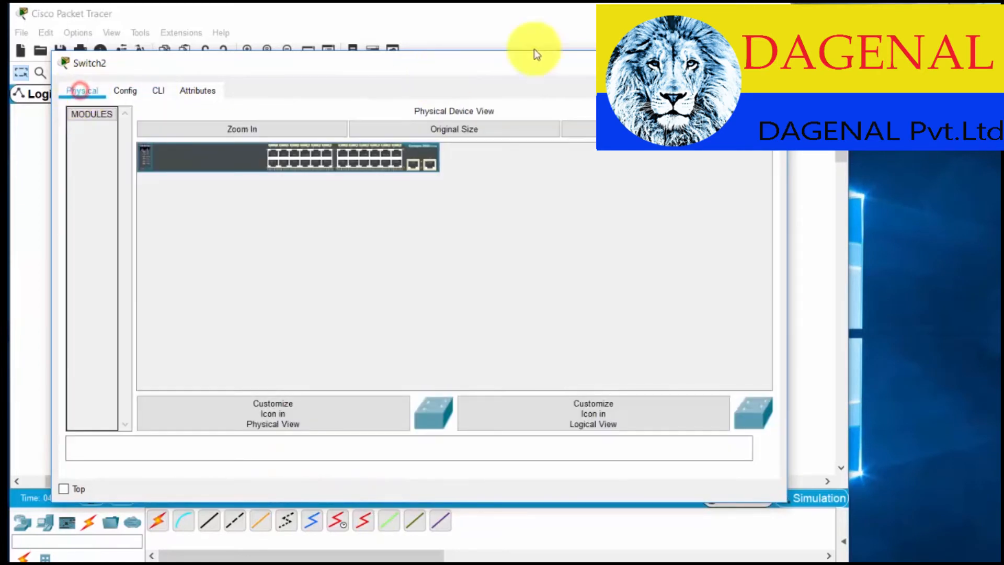
click(770, 63)
click(291, 333)
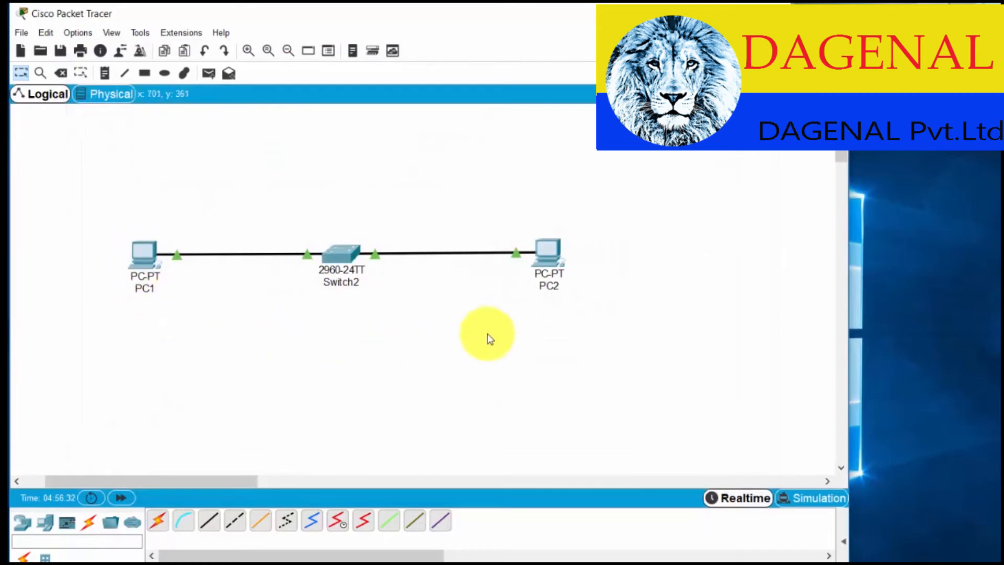
Step: Ping 192.168.0.10 from PC1's command prompt, and close PC1's device window
click(143, 257)
click(480, 138)
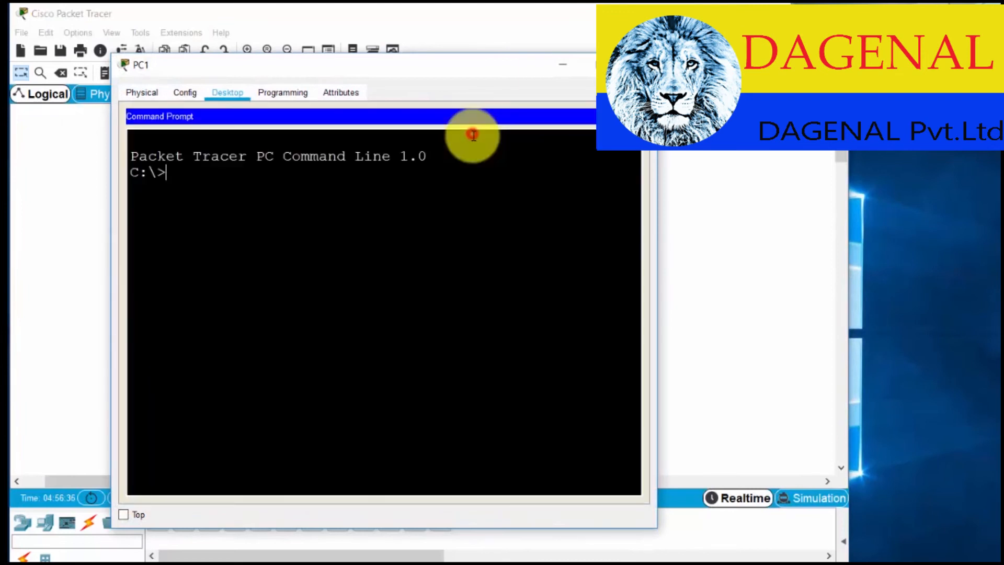
click(187, 176)
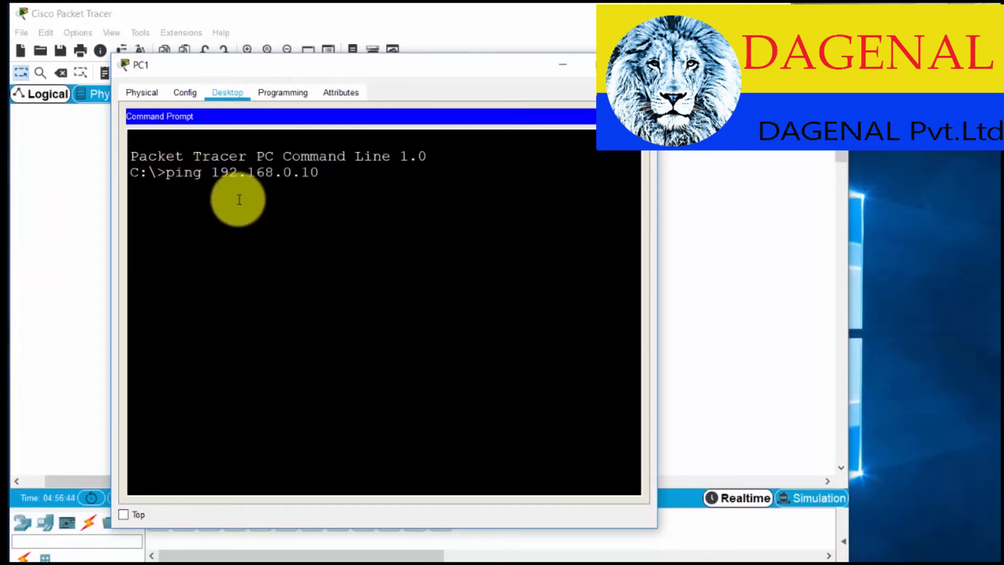
key(Return)
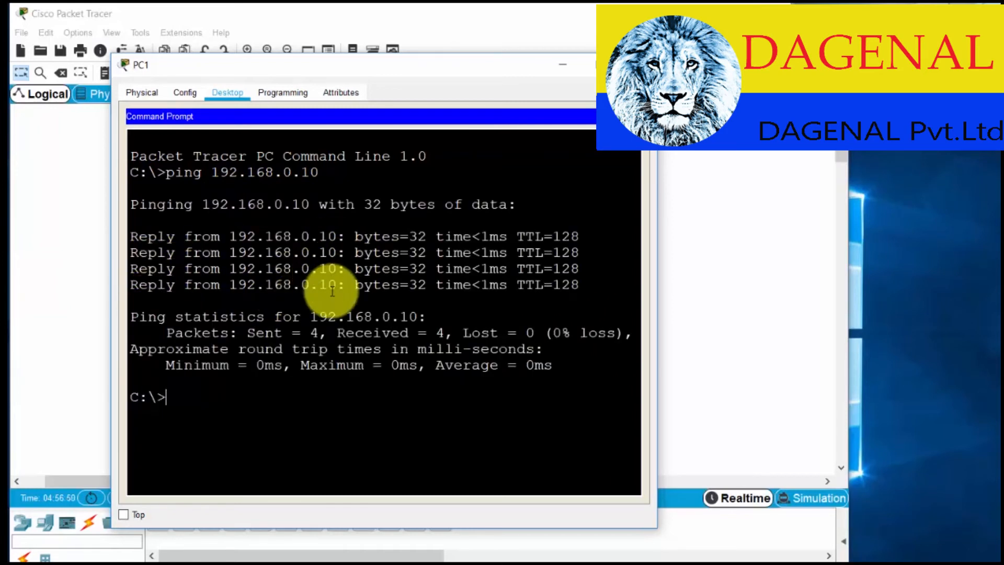
click(634, 116)
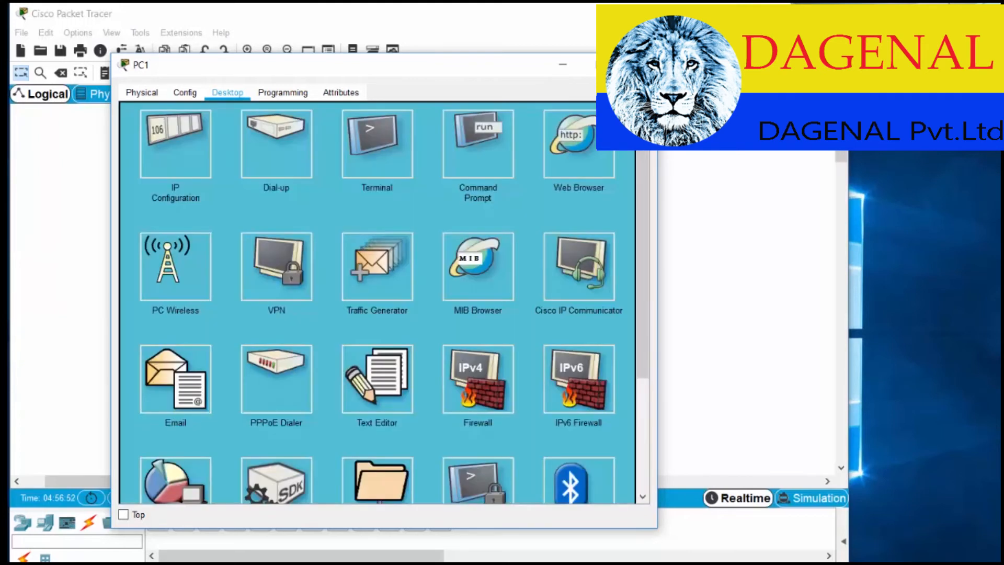
click(638, 65)
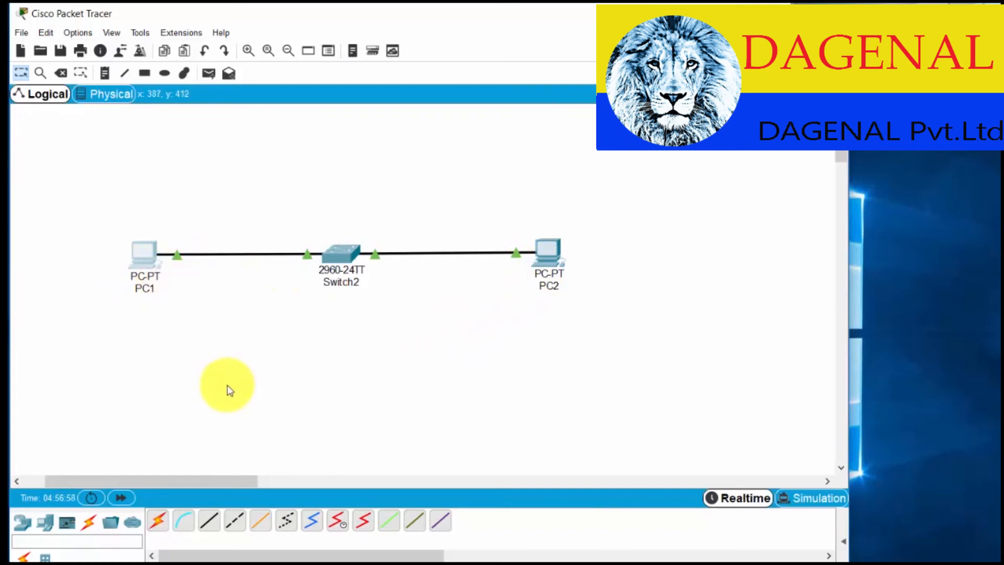
Step: Reveal the PDU list and send a simple PDU from PC1 to PC2
click(843, 541)
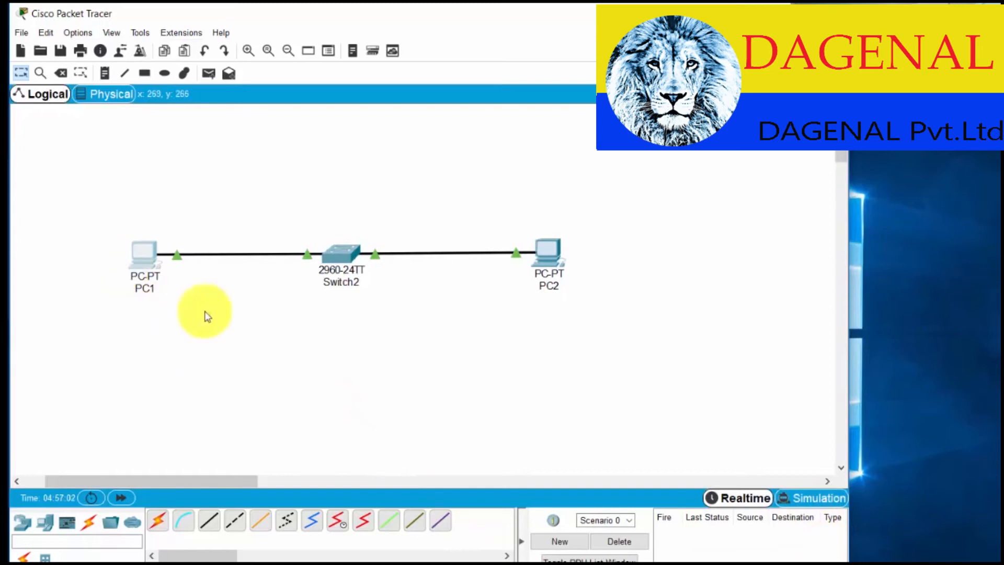
click(208, 74)
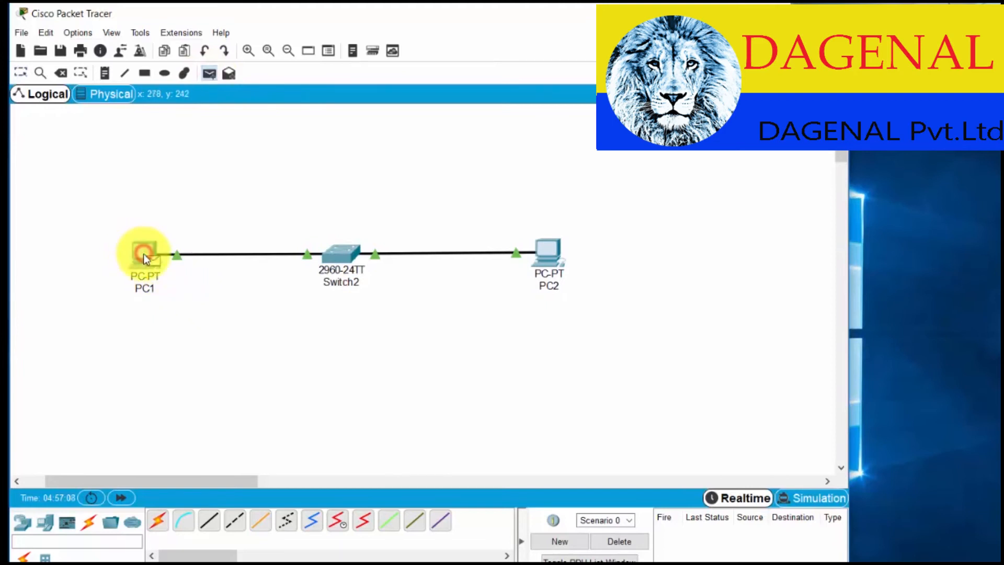
click(534, 259)
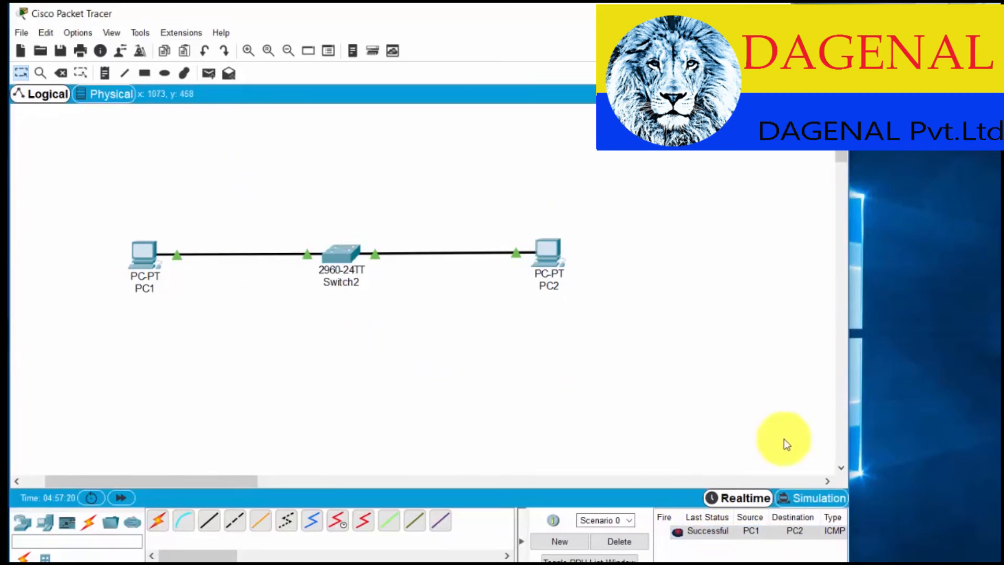
Step: Play the PC1-to-PC2 packet exchange in Simulation mode with the whole topology in view
click(811, 499)
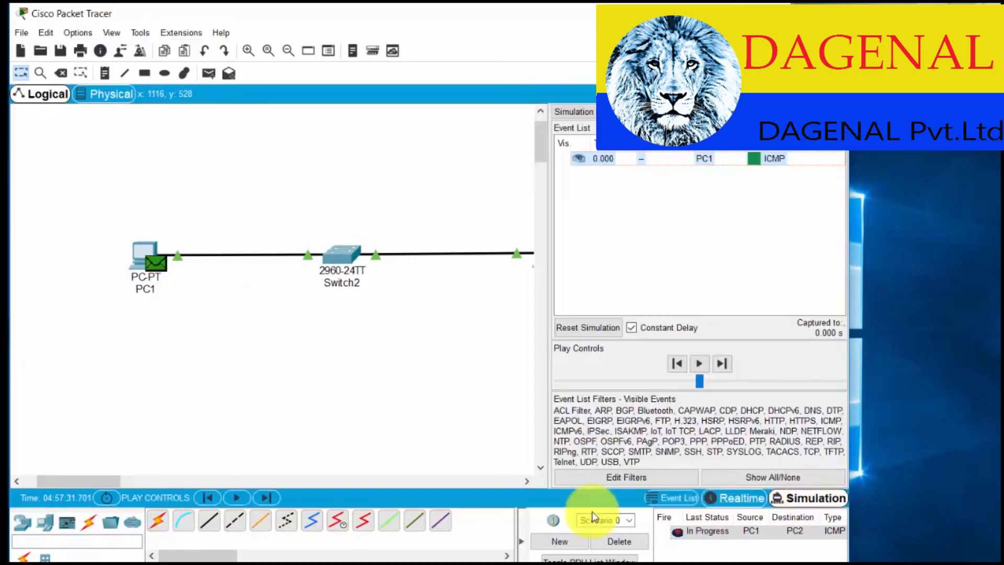
drag(105, 482, 116, 484)
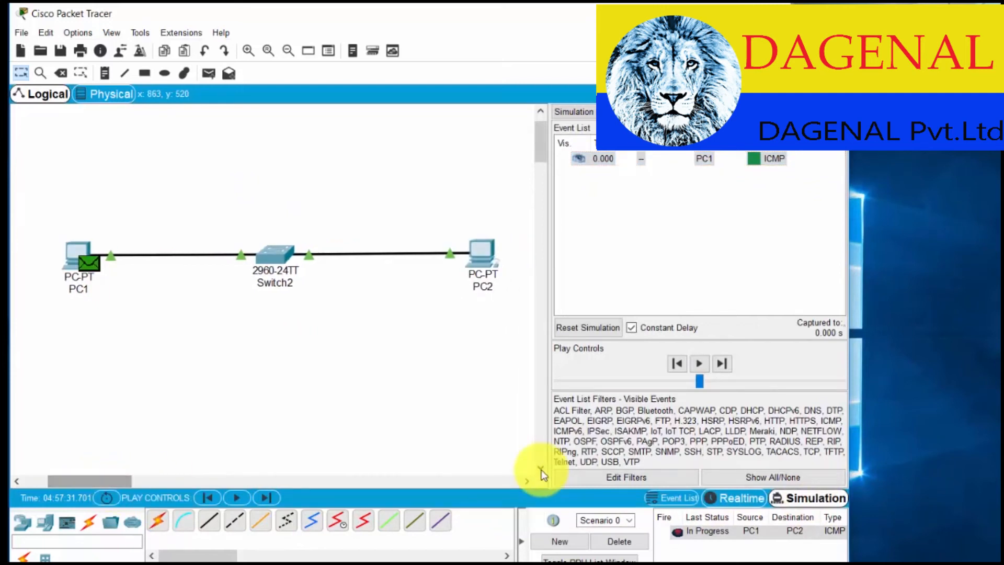
click(699, 363)
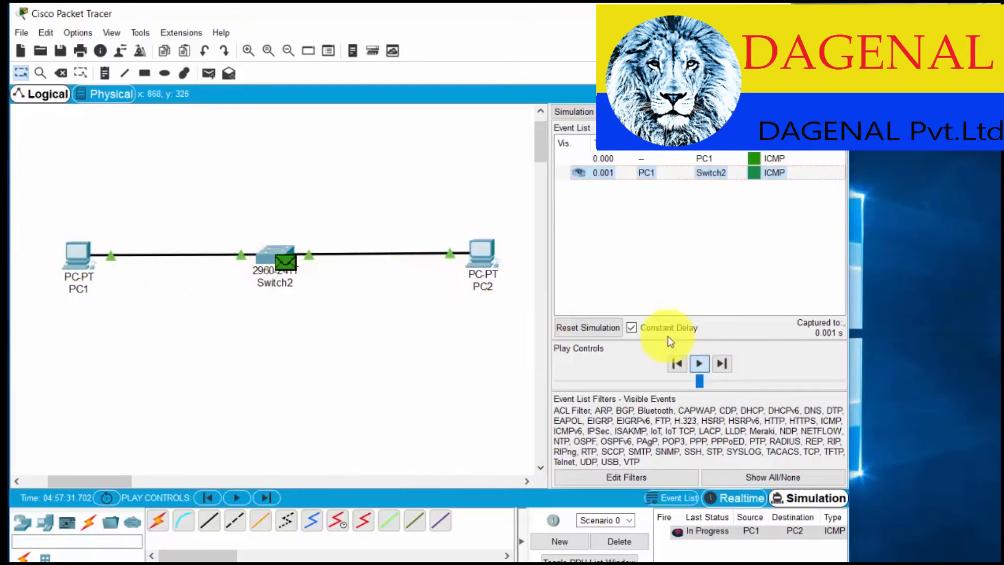
click(698, 363)
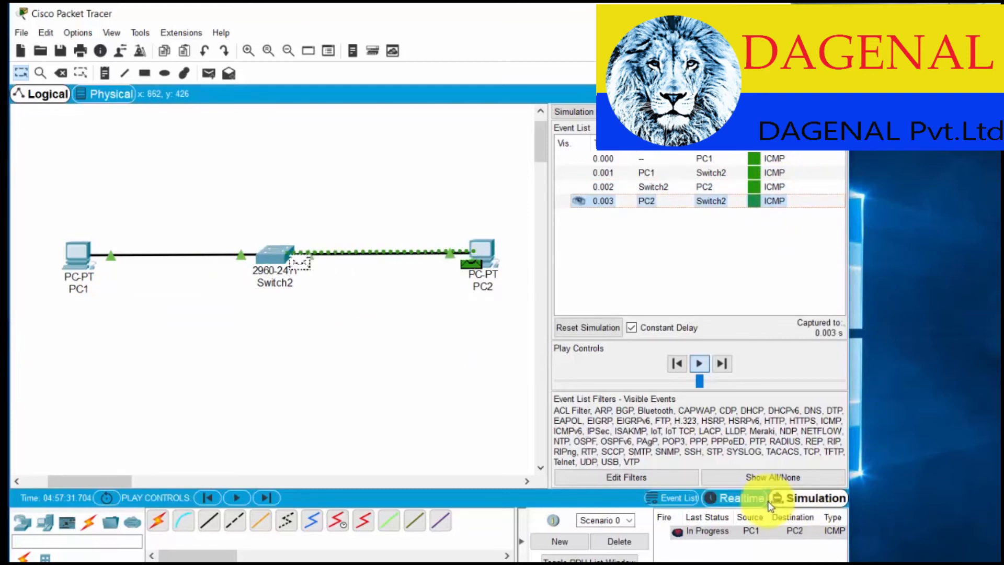
Step: Return to Realtime mode and delete the test scenario with its PDU
click(734, 500)
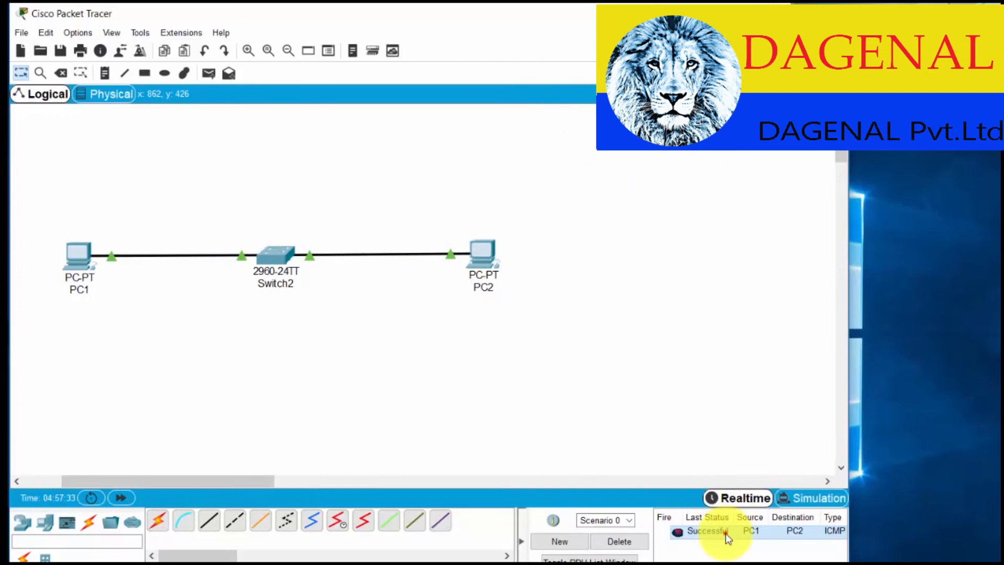
click(619, 541)
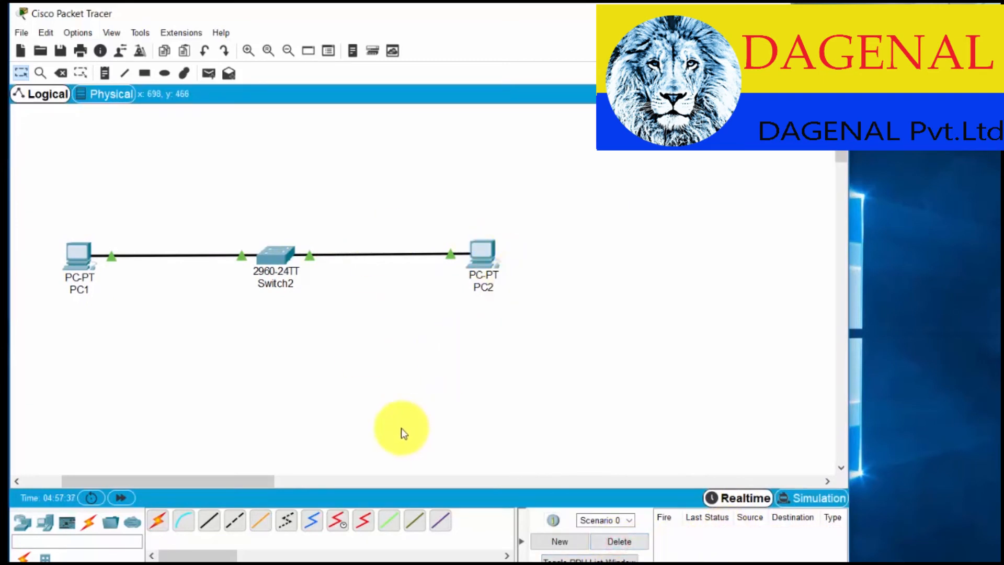
Step: Add a generic server to the workspace below PC2
click(45, 522)
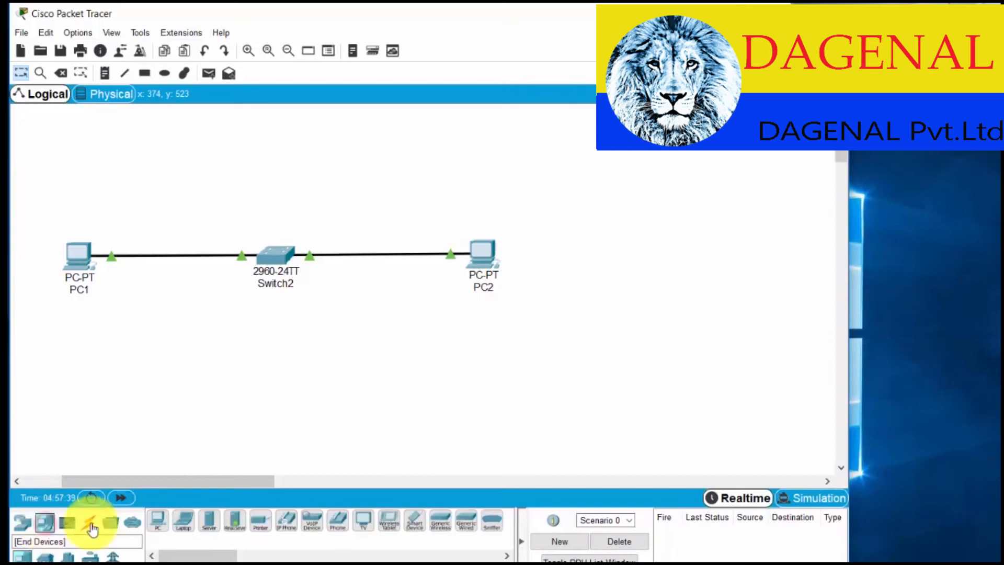
click(210, 521)
click(485, 330)
drag(480, 343, 492, 349)
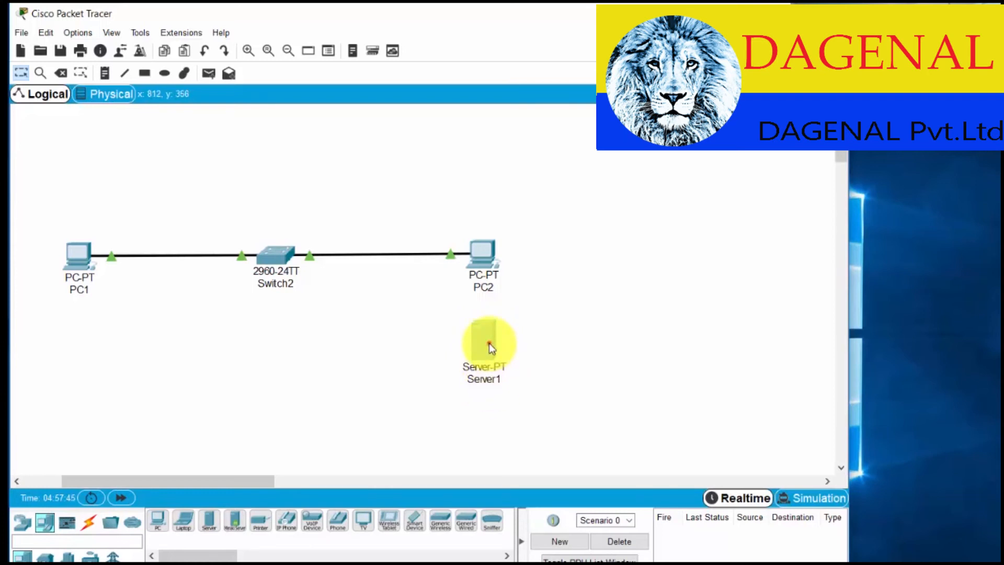
Step: Give the server the static IP address 192.168.0.250 with subnet mask 255.255.255.0, and move its device window clear of the switch
click(490, 347)
click(278, 93)
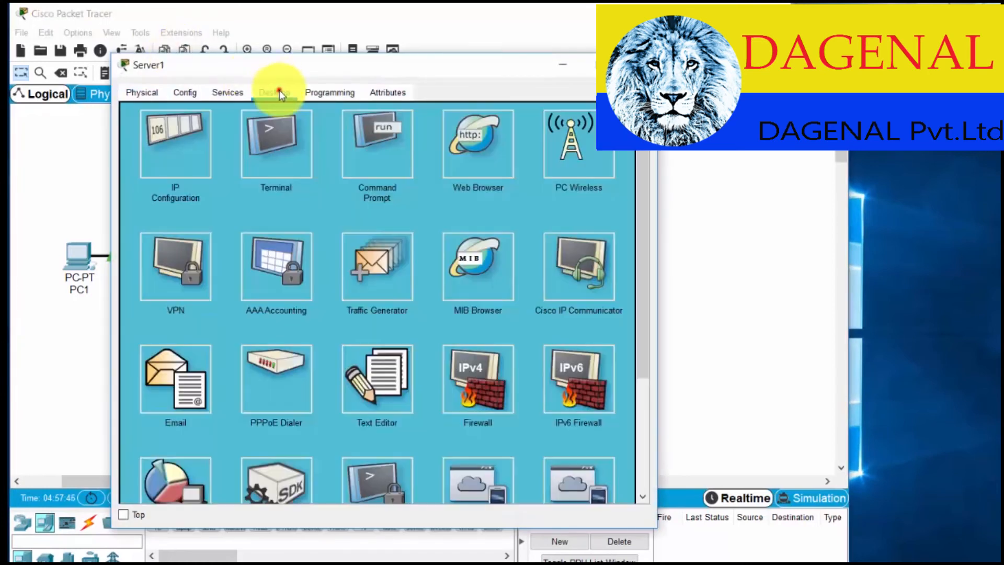
click(168, 138)
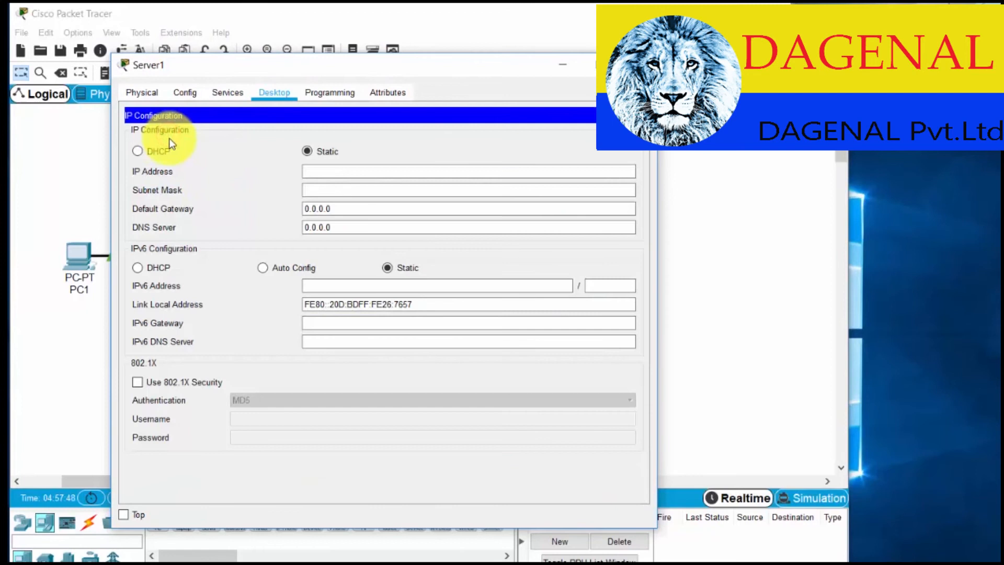
click(334, 169)
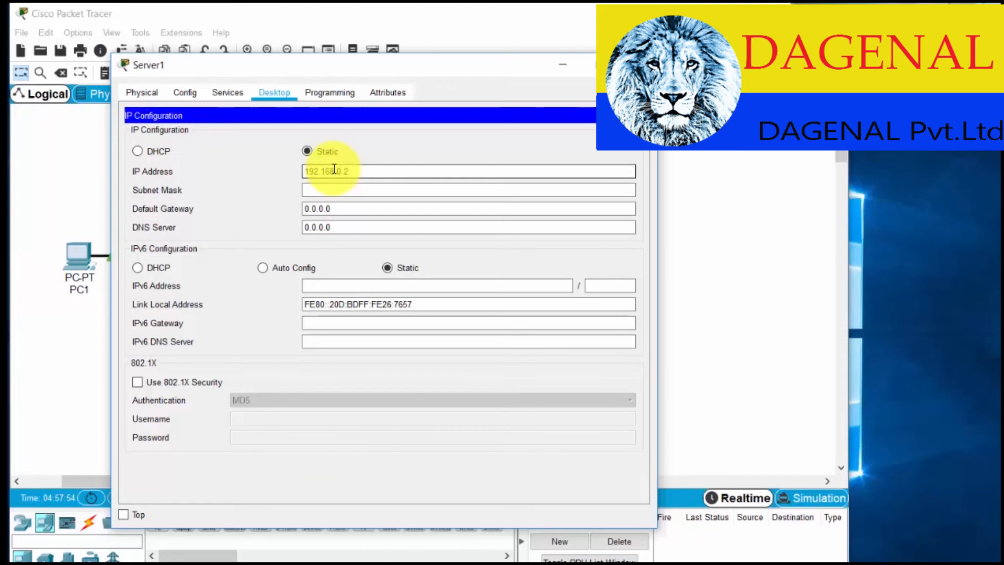
click(361, 190)
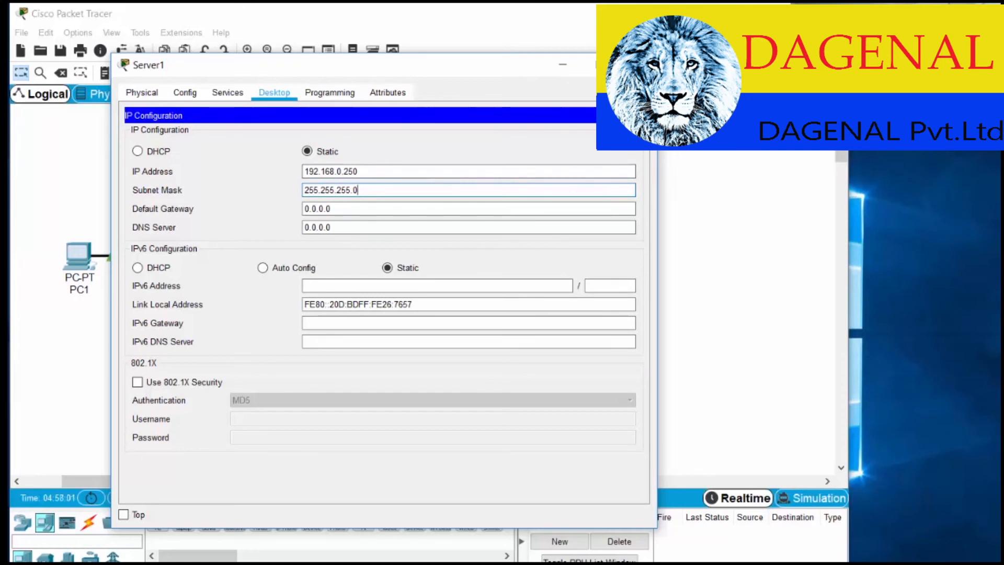
click(638, 116)
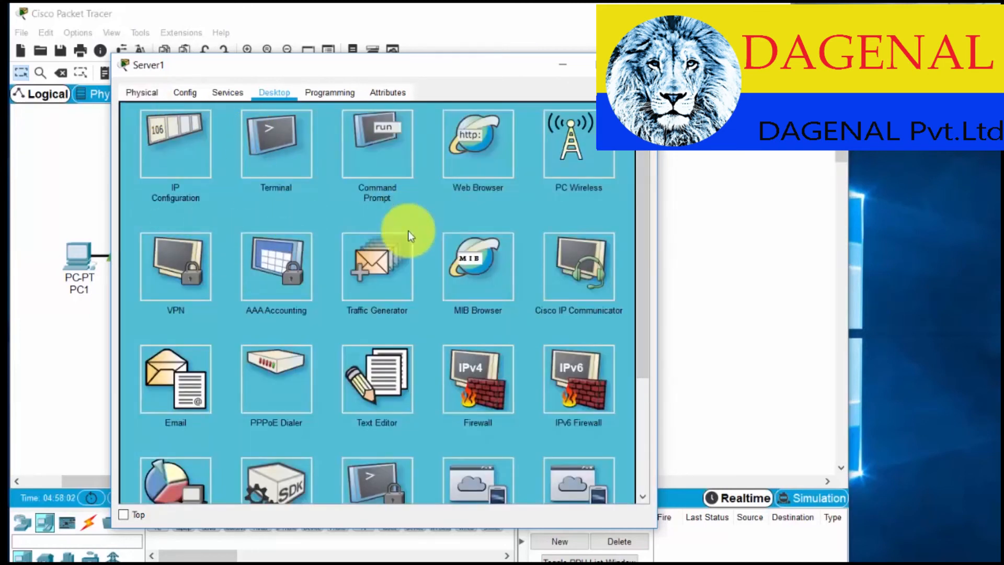
drag(293, 64, 644, 35)
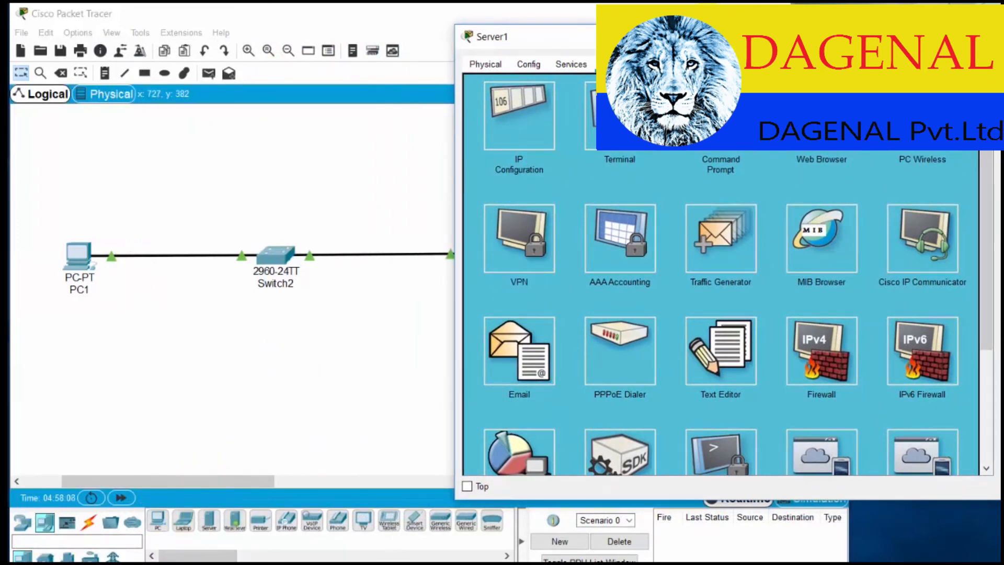
Step: Move the server's window clear and review its HTTP and DHCP service settings, ending on the HTTP file list
drag(675, 43, 303, 45)
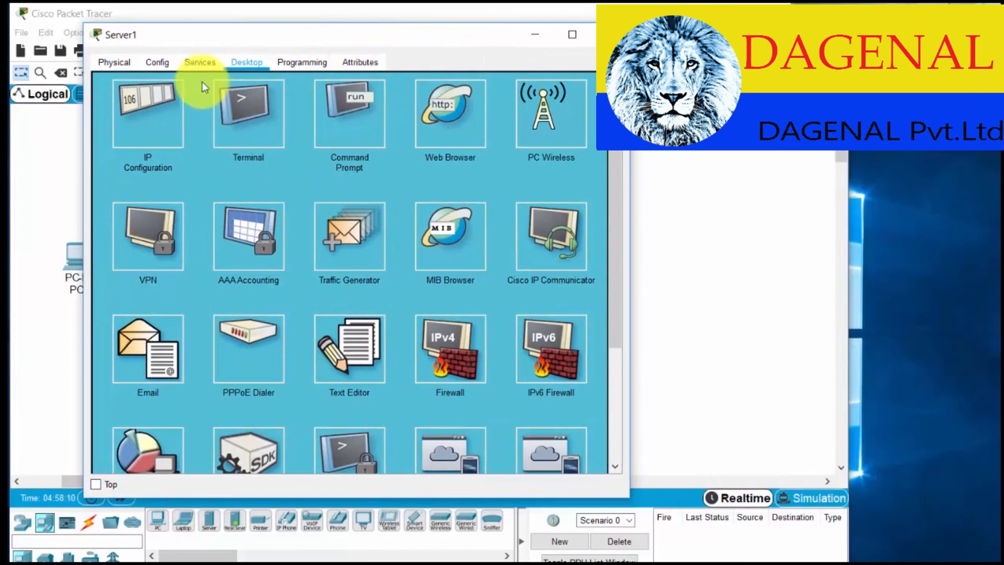
click(198, 62)
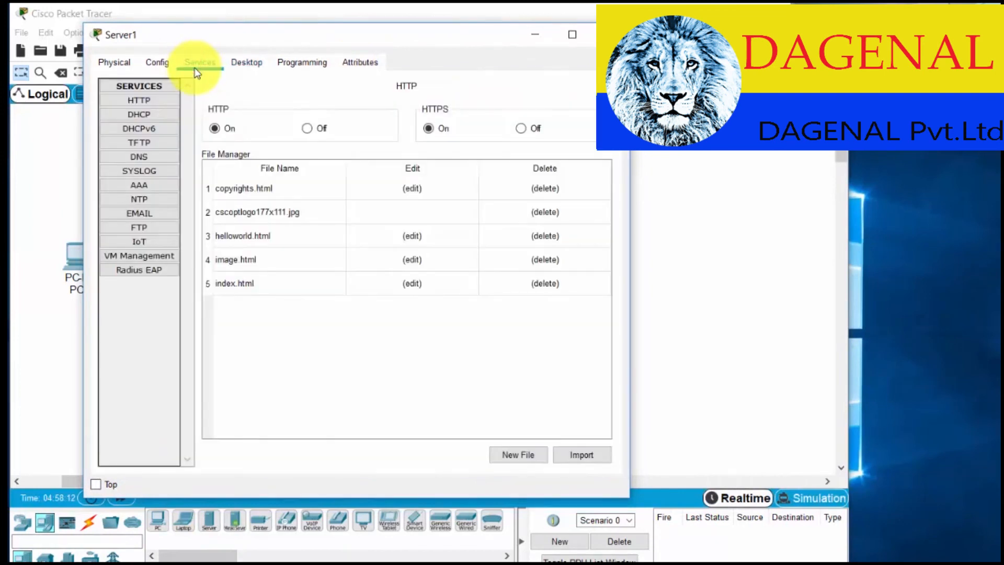
click(136, 115)
click(136, 102)
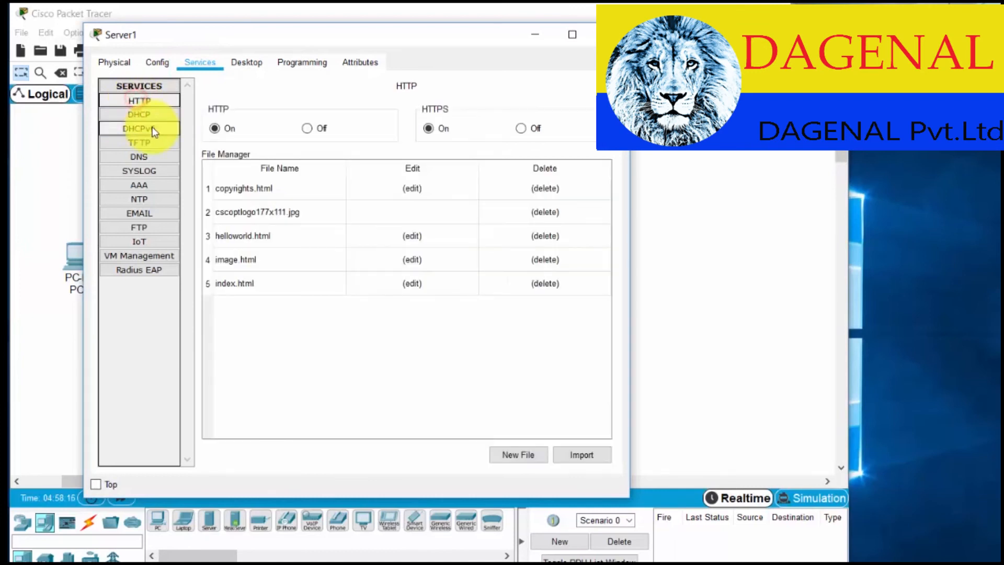
click(151, 115)
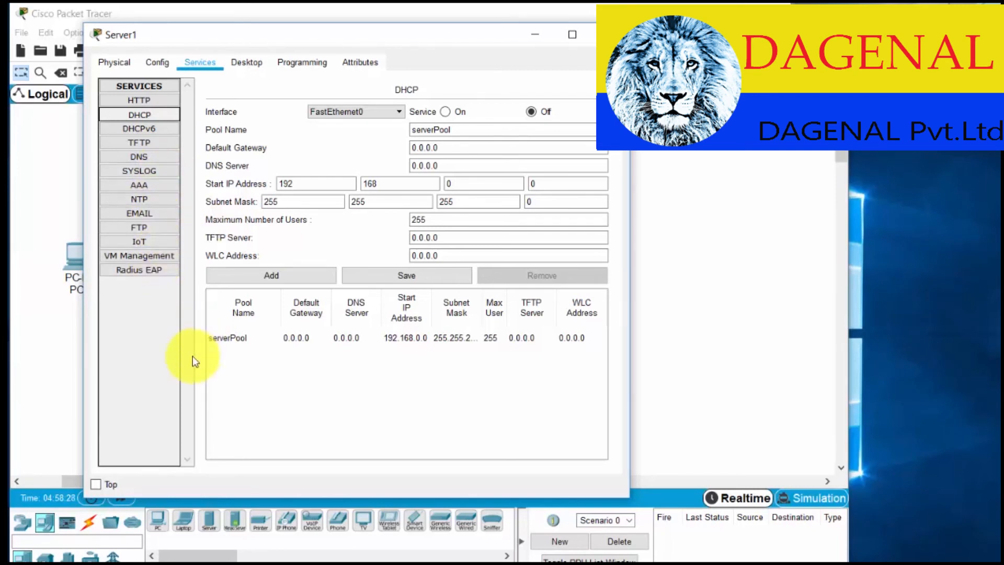
click(140, 102)
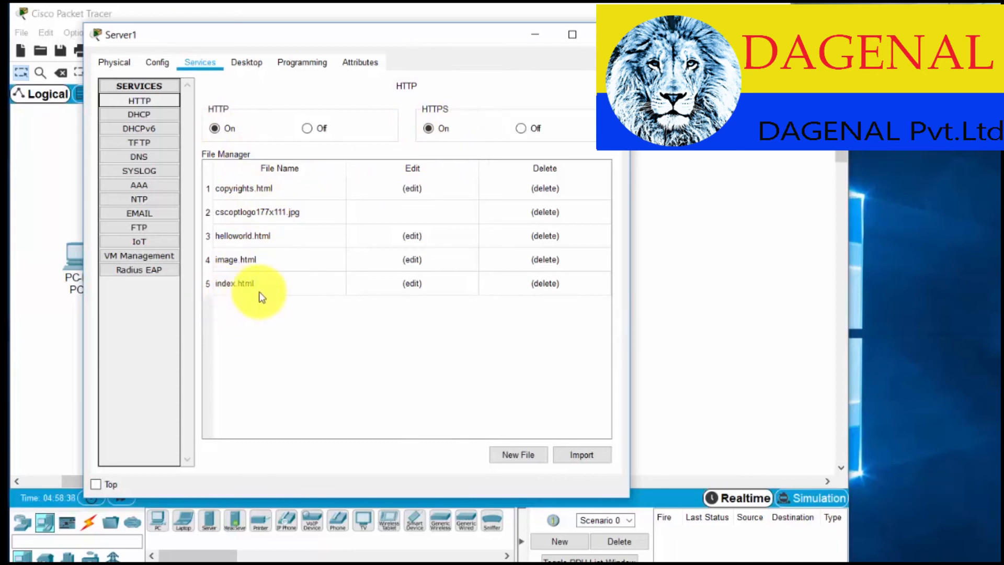
Step: Open index.html for editing and replace "Cisco Packet Tracer" in the welcome line with "Danscourses"
click(314, 289)
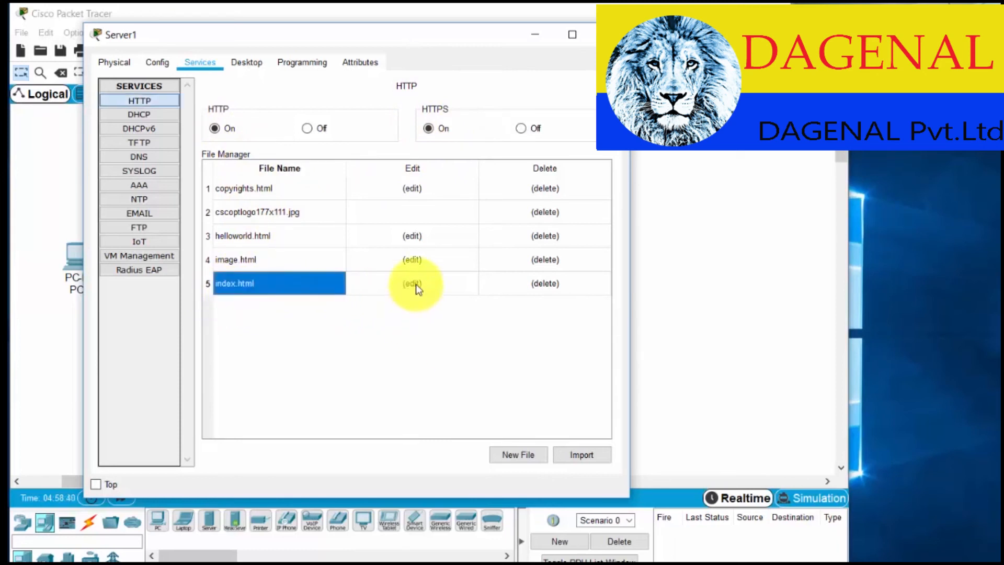
click(413, 284)
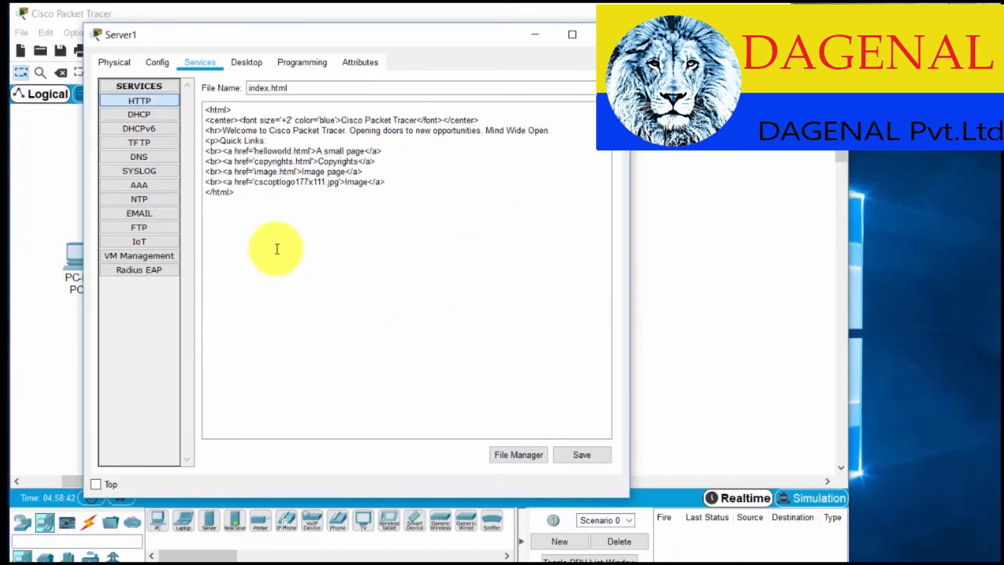
click(289, 149)
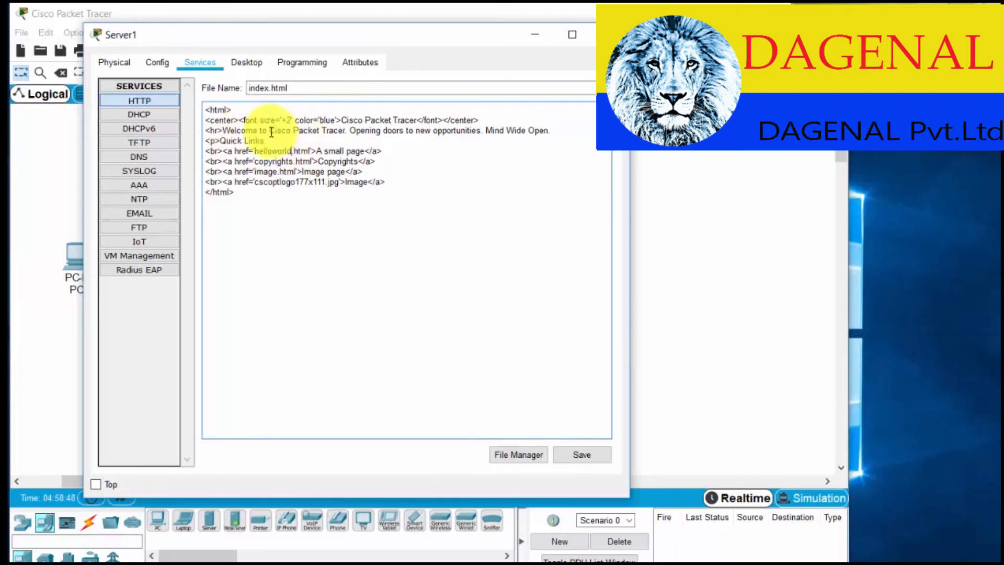
drag(270, 130, 341, 130)
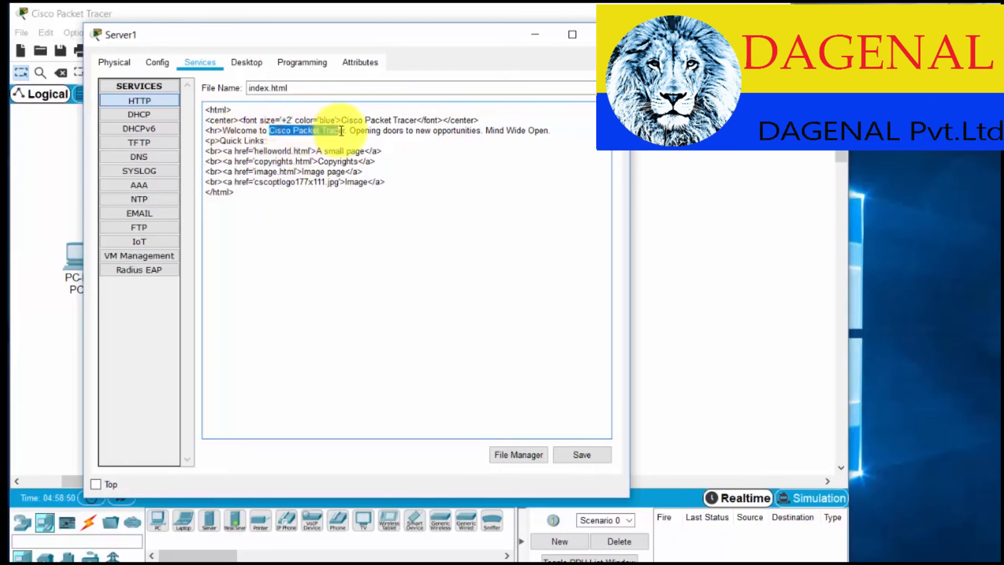
text(Dans)
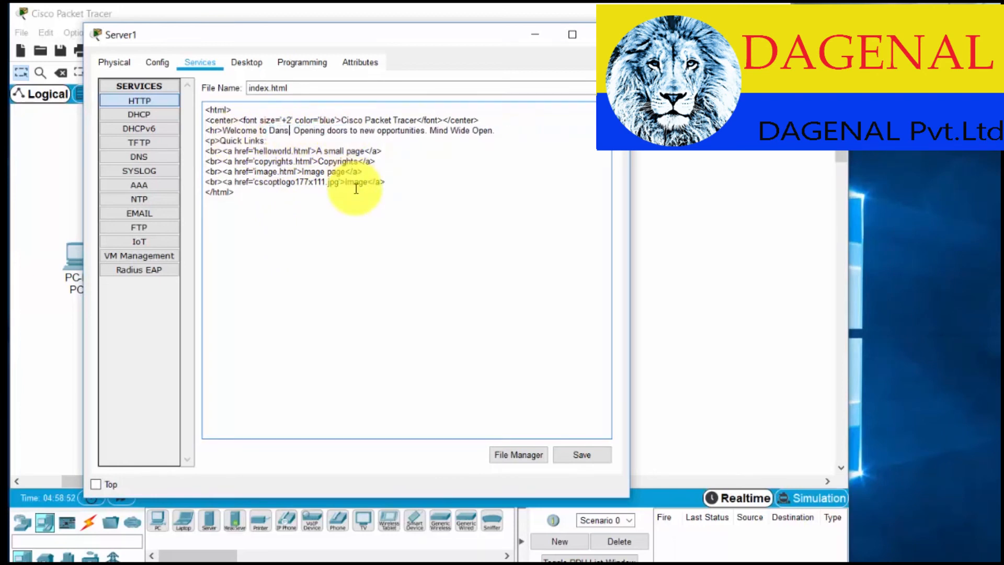
text(courses)
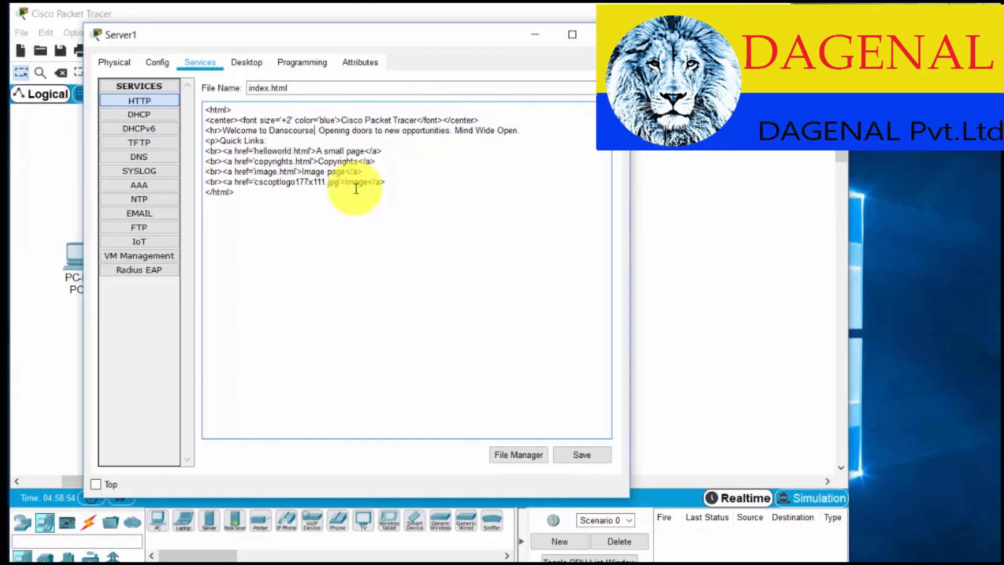
Step: Erase the site name in the welcome line and write "the Network." so it reads "Welcome to the Network."
key(BackSpace)
key(BackSpace)
key(BackSpace)
key(BackSpace)
key(BackSpace)
key(BackSpace)
key(BackSpace)
key(BackSpace)
key(BackSpace)
key(BackSpace)
key(BackSpace)
key(BackSpace)
key(BackSpace)
text(the )
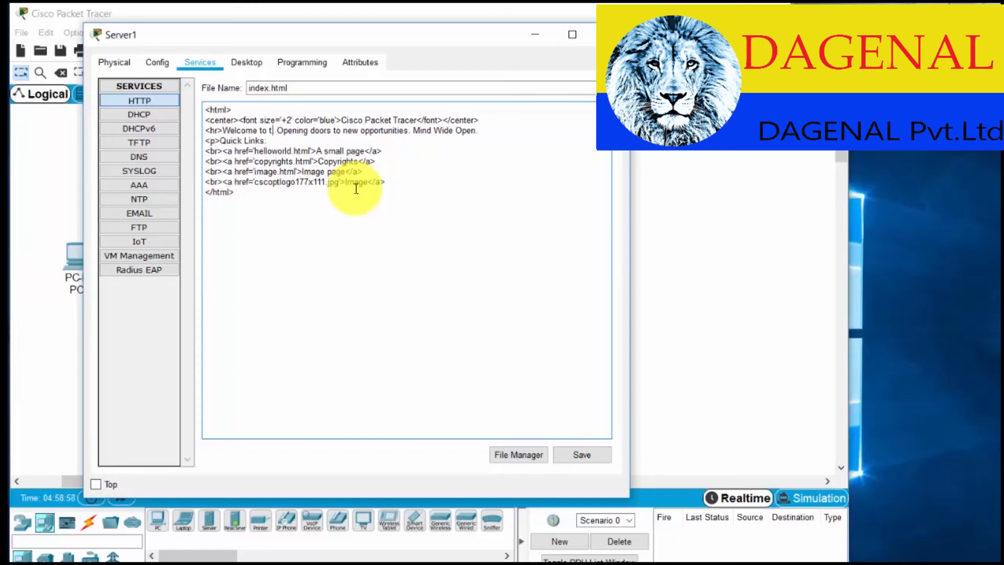
text(Network.)
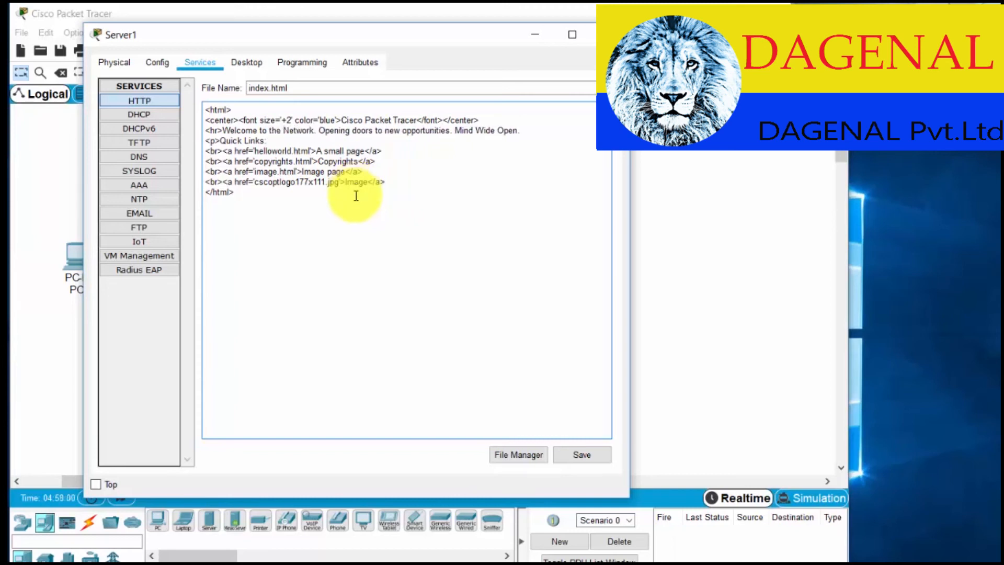
Step: Save index.html over the existing file, go back to the file list and close the server's window
click(582, 455)
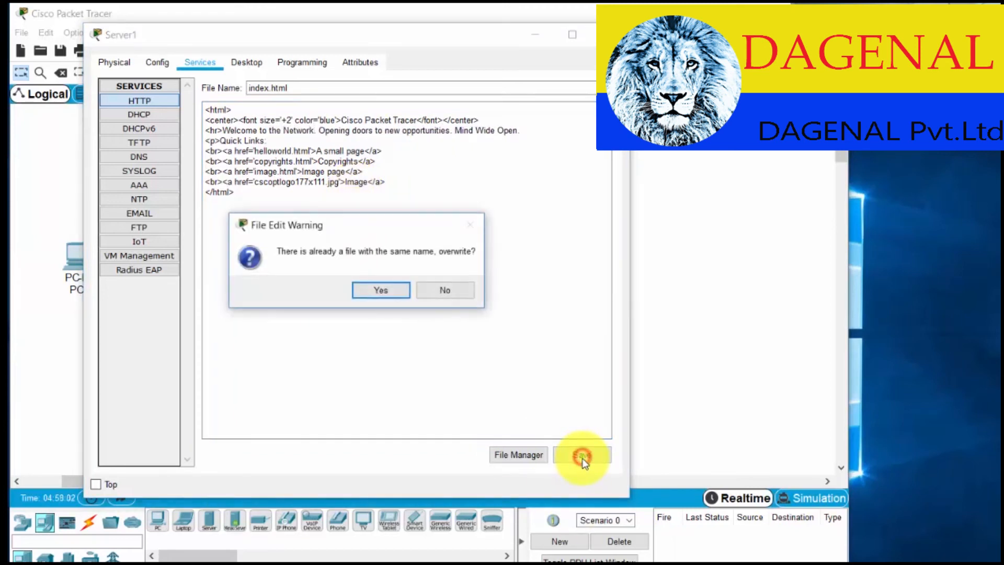
click(384, 292)
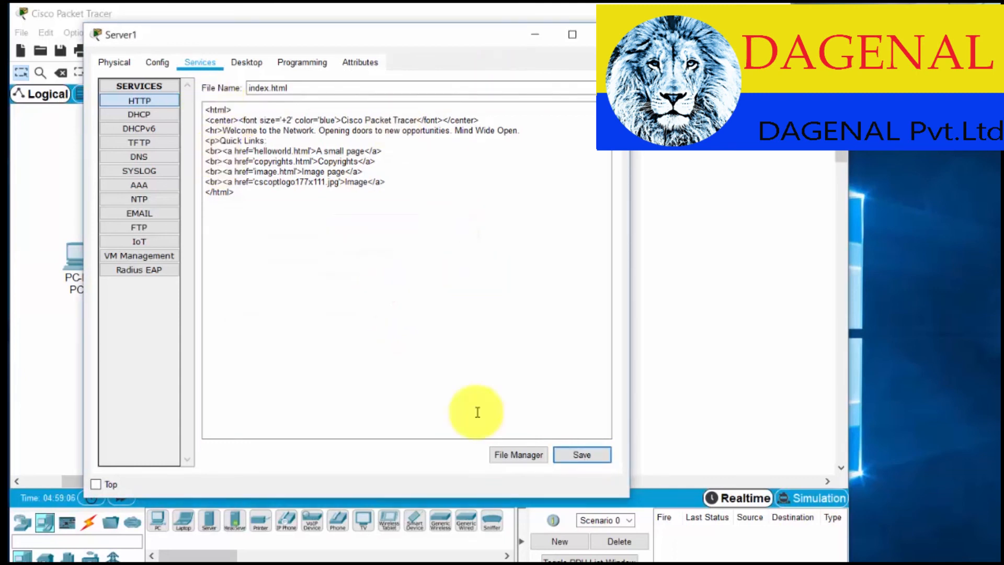
click(520, 456)
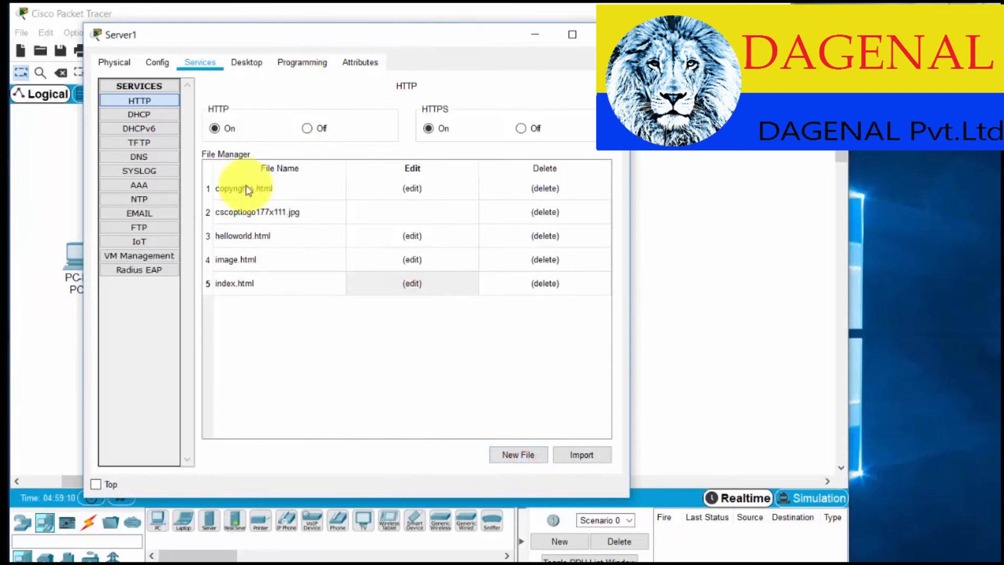
click(610, 34)
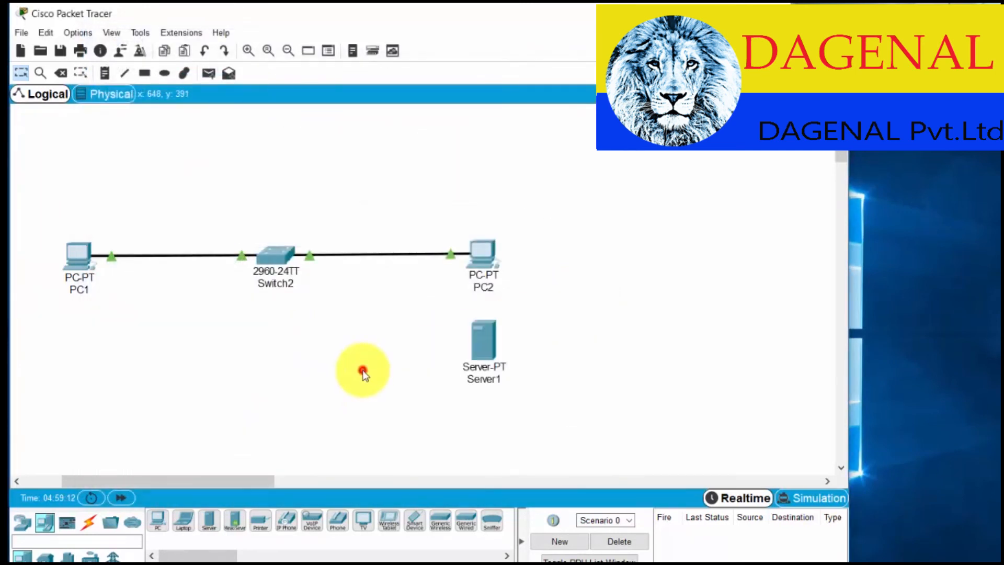
Step: Connect the server's FastEthernet0 to the switch's FastEthernet0/21 with a copper straight-through cable, and fast-forward the time
click(88, 524)
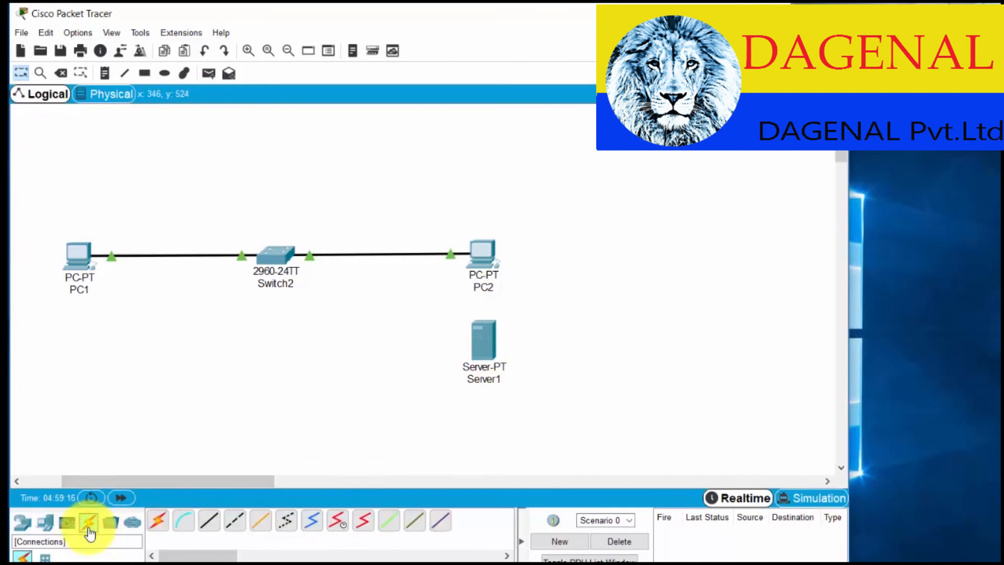
click(90, 529)
click(212, 525)
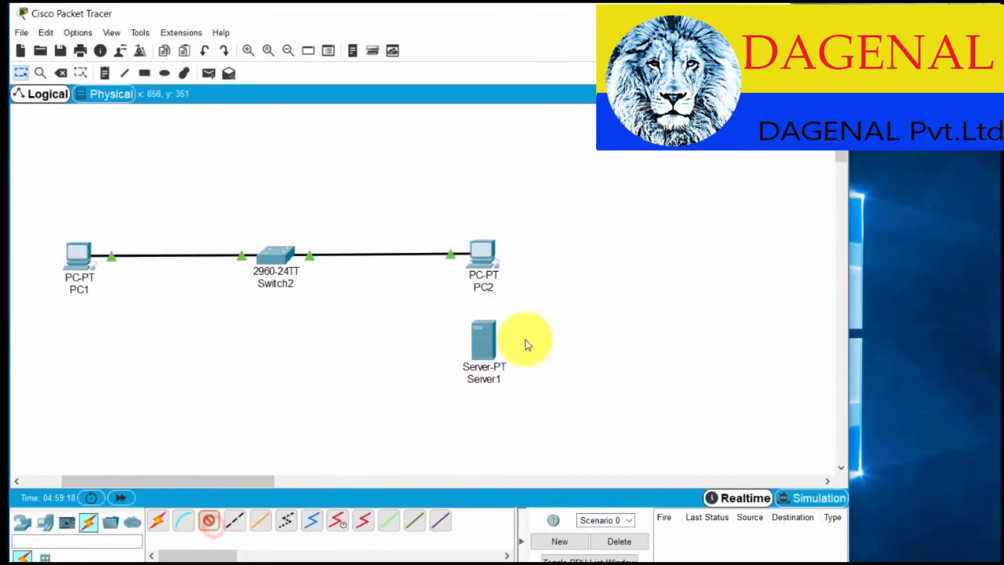
click(484, 346)
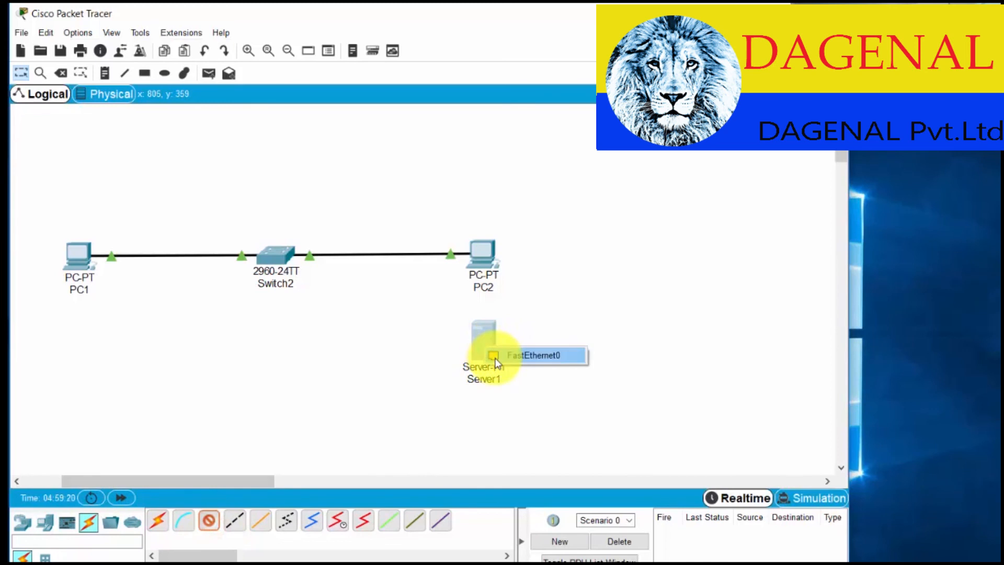
click(494, 357)
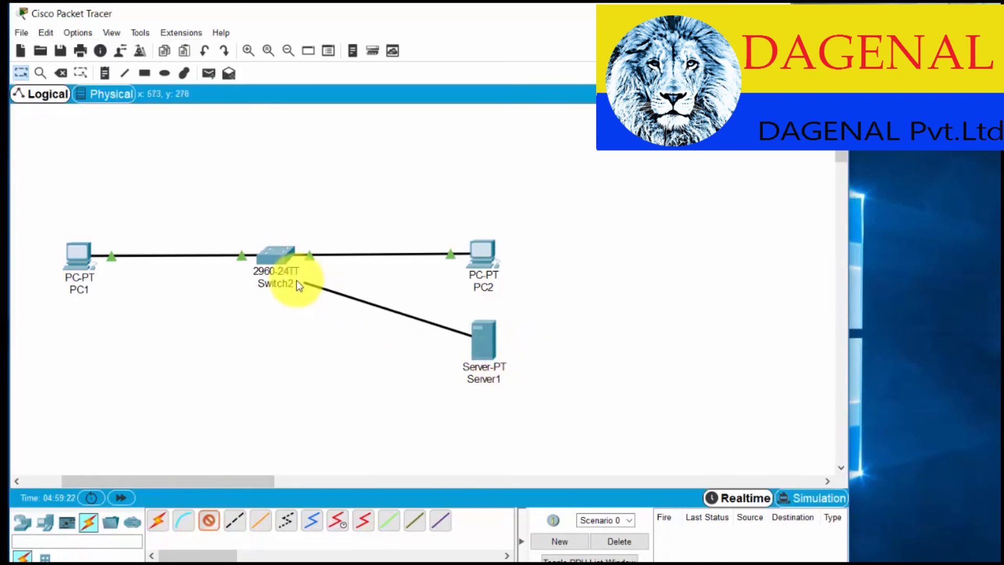
click(277, 259)
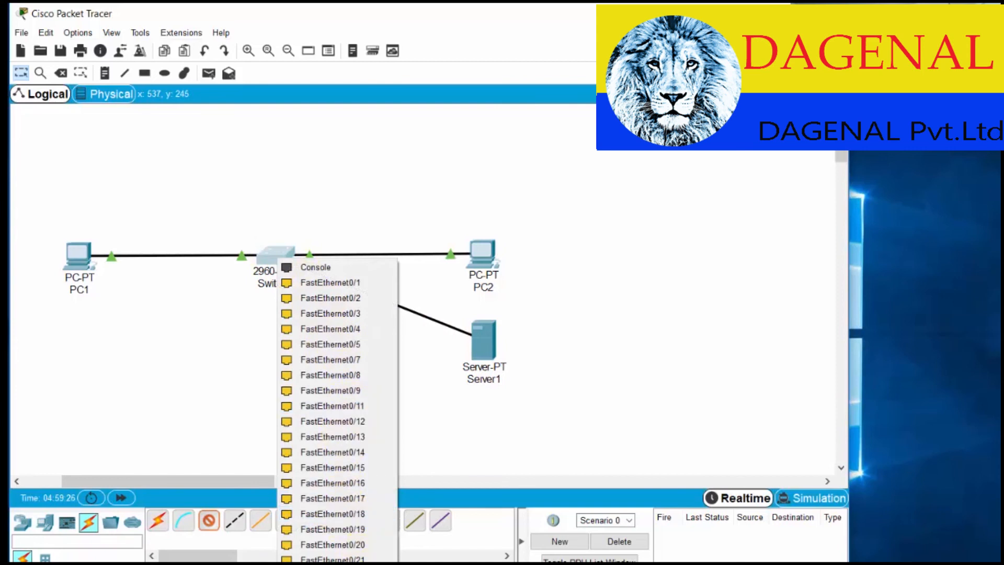
click(333, 560)
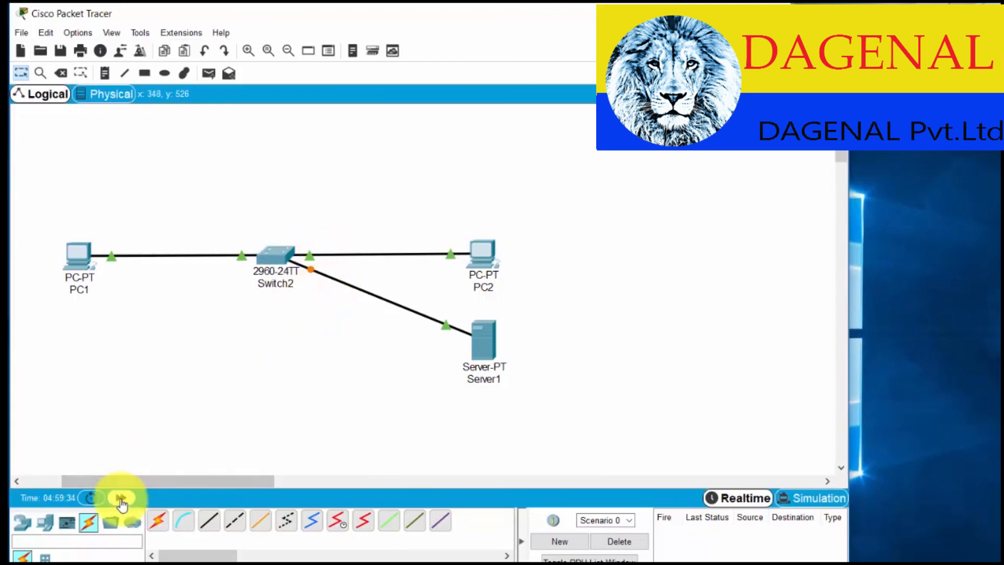
click(121, 498)
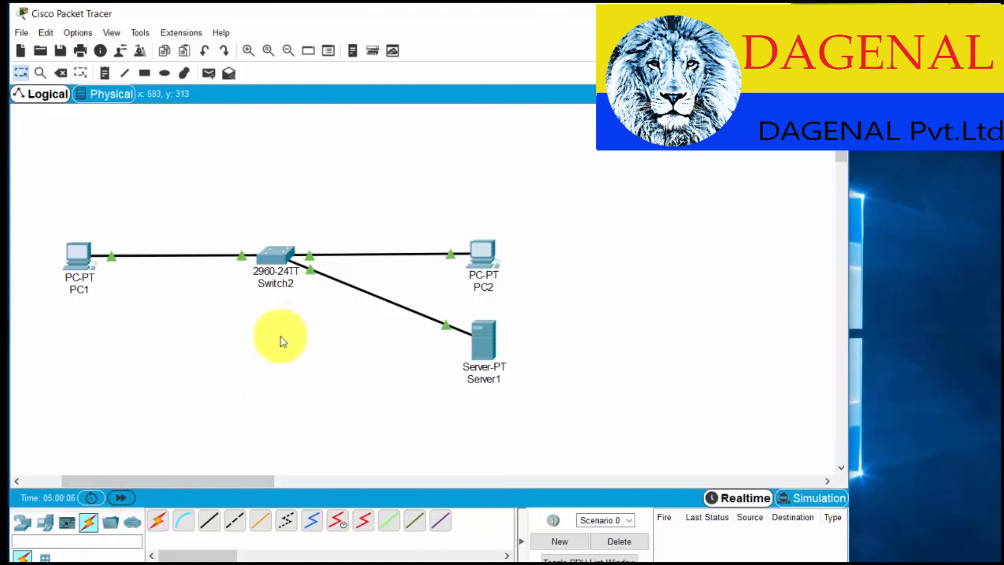
Step: Load 192.168.0.250 in PC1's web browser, check the welcome line on the page, and close PC1's window
click(79, 256)
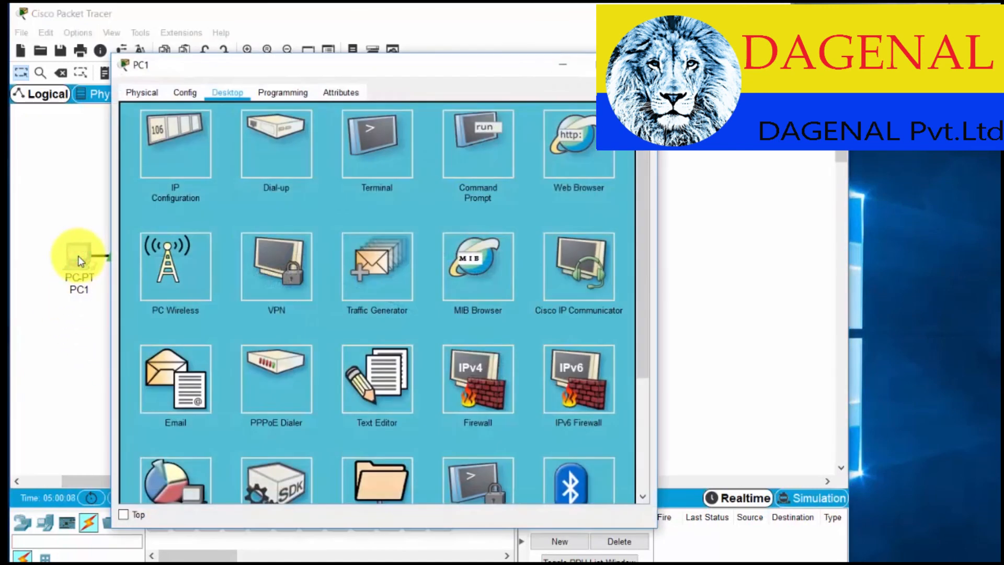
click(586, 145)
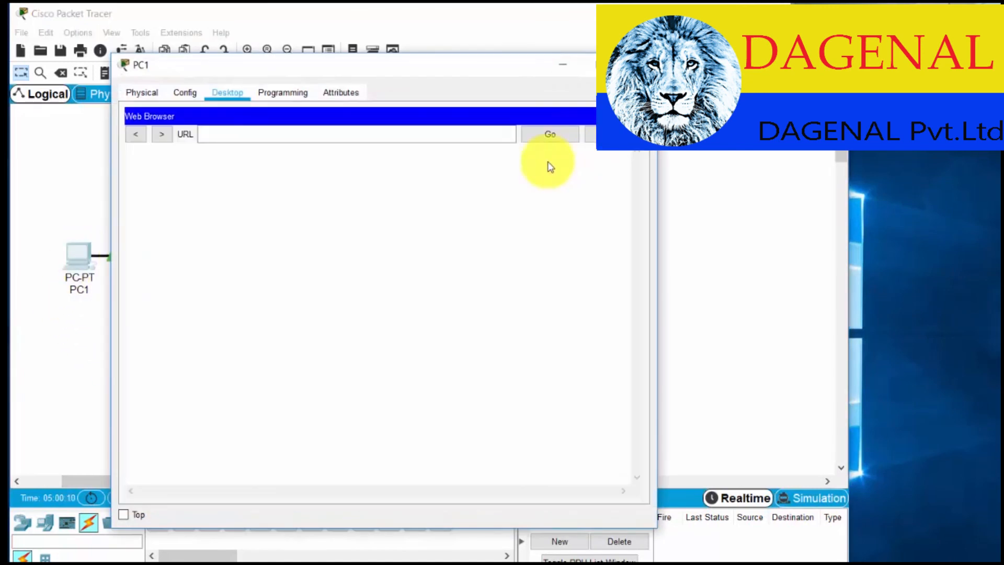
click(233, 134)
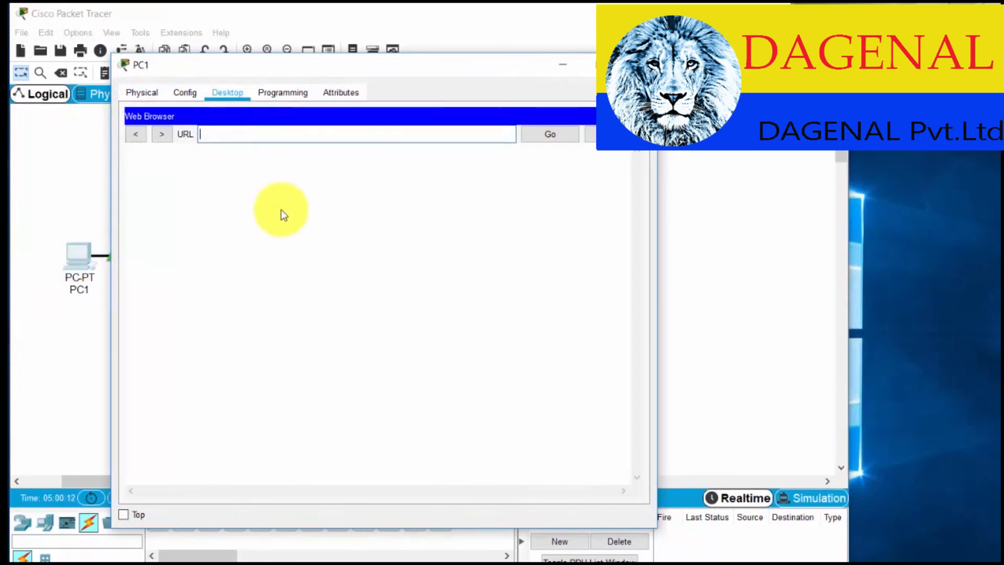
text(192.168.0.)
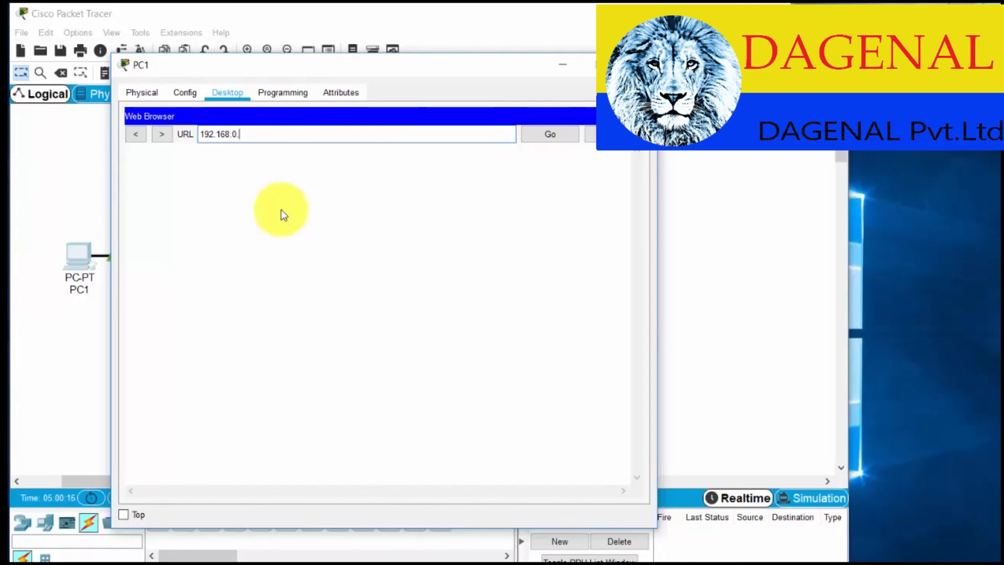
text(250)
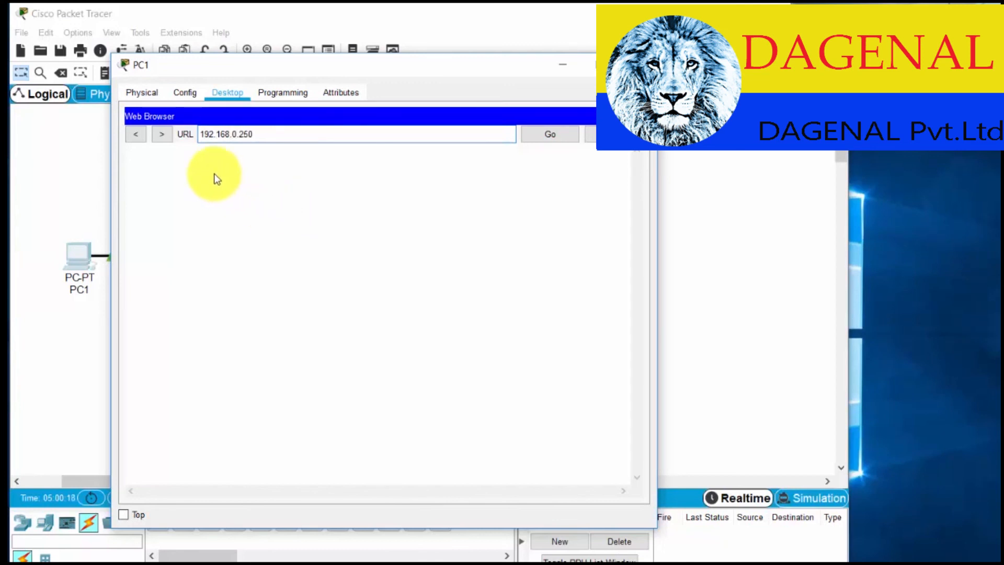
click(548, 137)
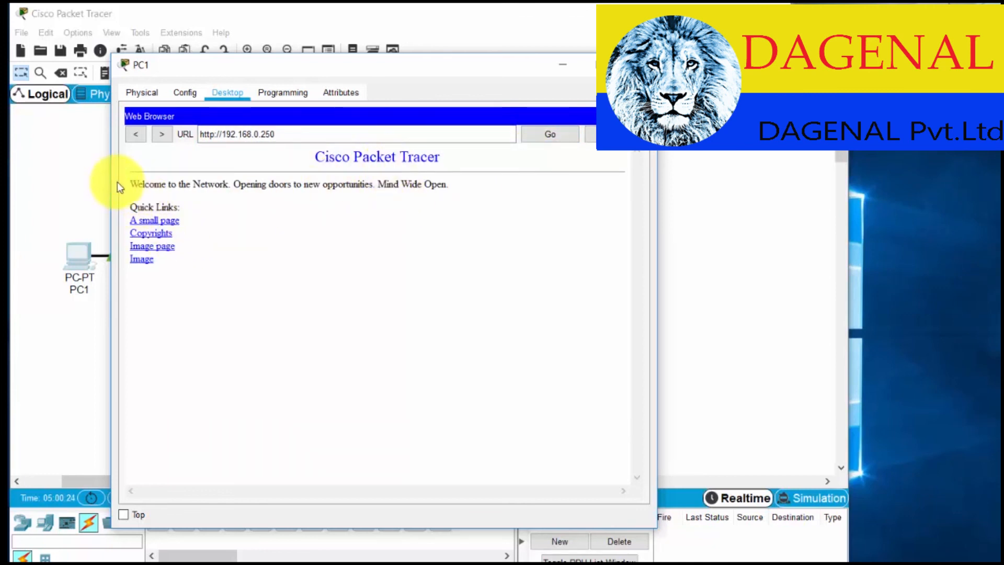
drag(133, 184, 228, 184)
click(275, 287)
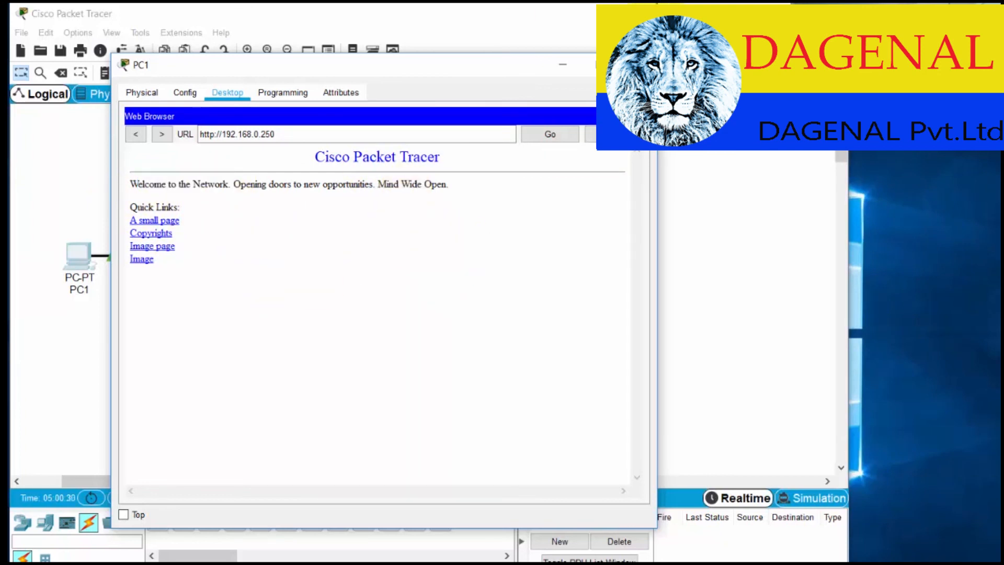
click(638, 65)
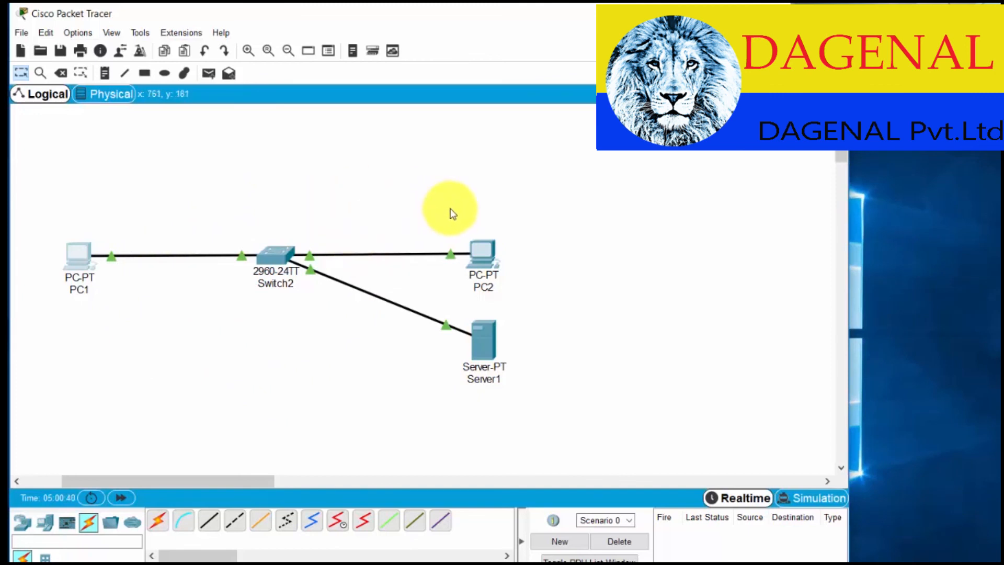
Step: Move PC1 closer to the switch, and shift the whole topology toward the middle of the workspace
drag(77, 268, 103, 268)
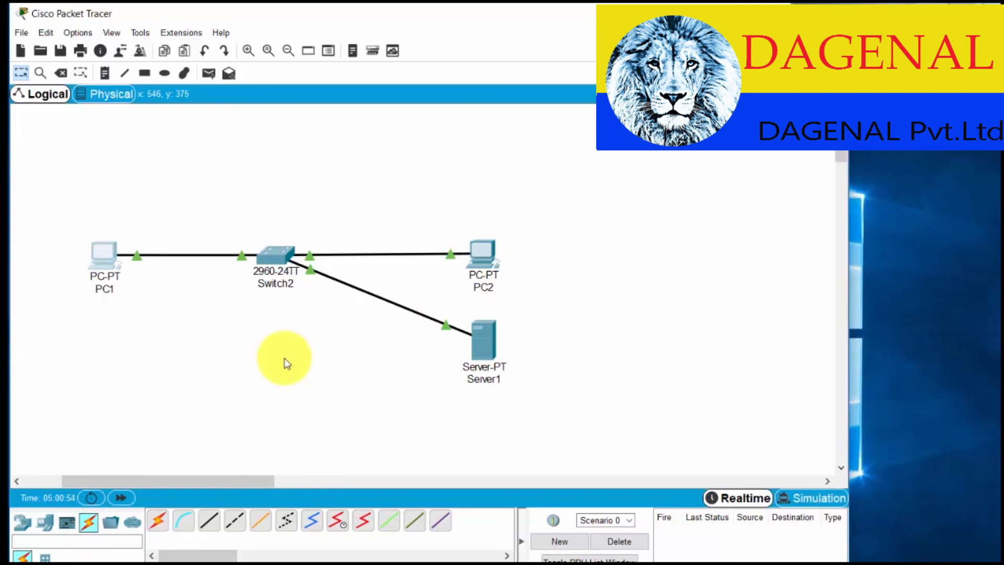
drag(66, 193, 553, 432)
drag(278, 259, 376, 258)
click(347, 350)
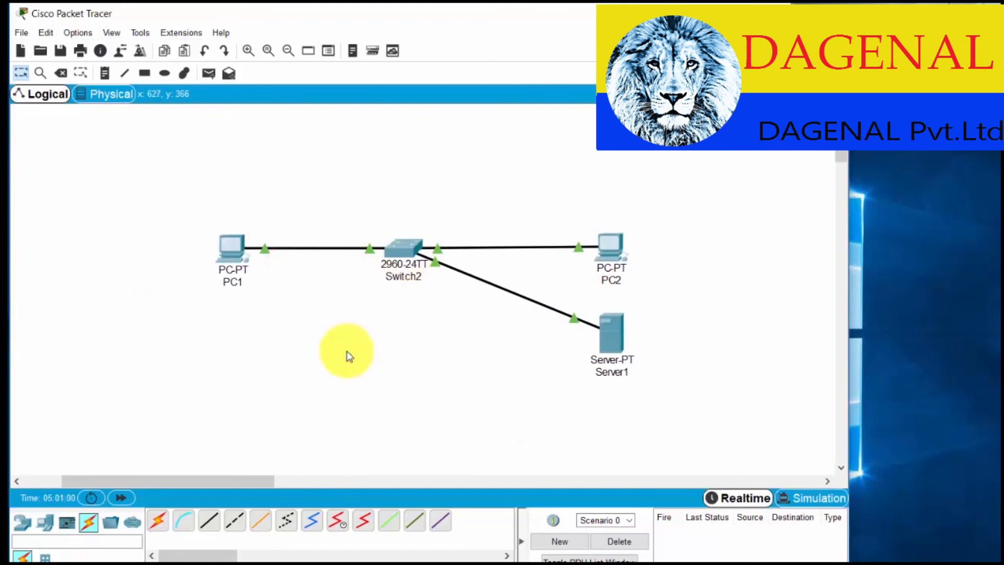